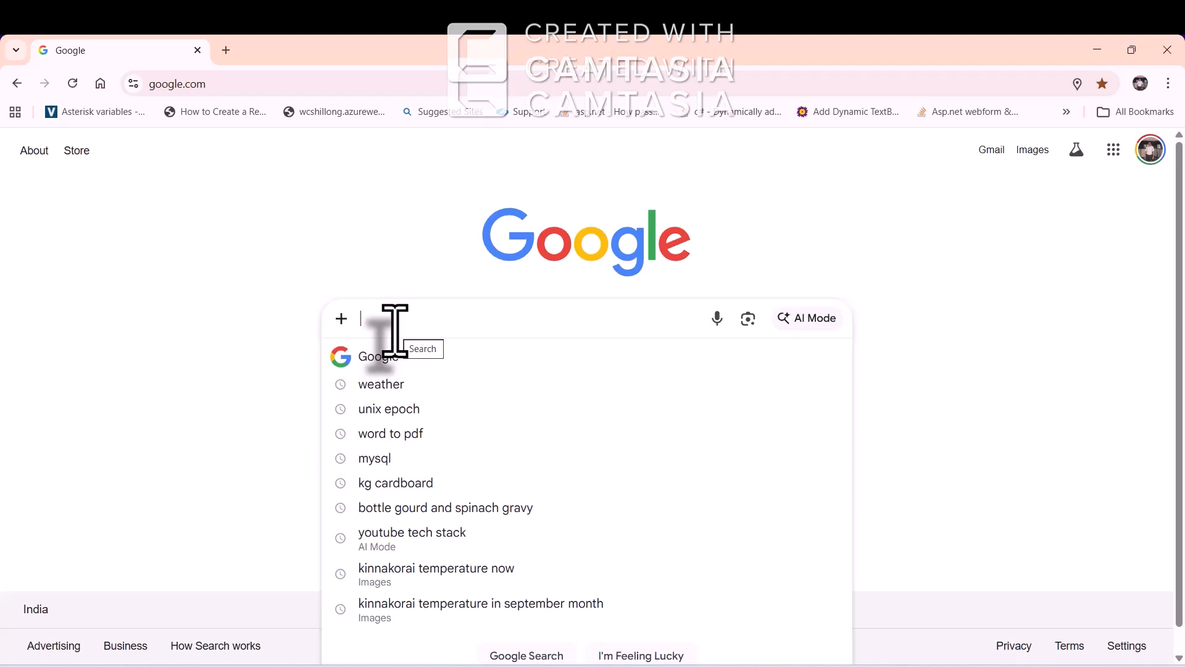
# Search Google for 'mysql download'.
pyautogui.write('mysq')
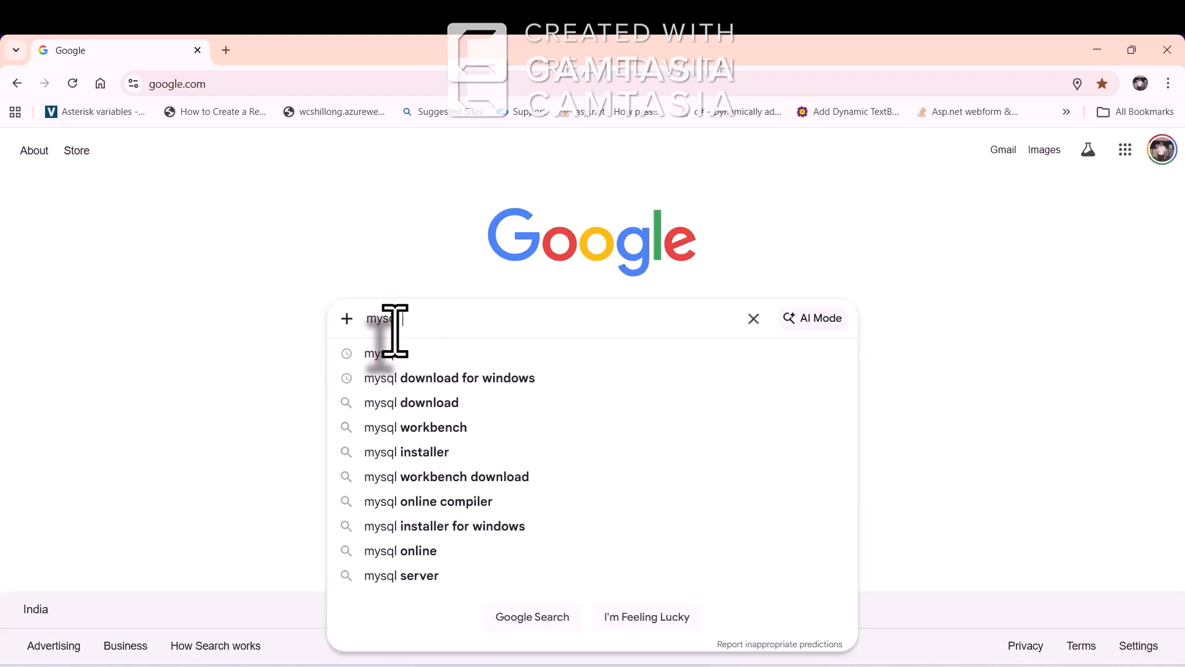
pyautogui.write('l downloa')
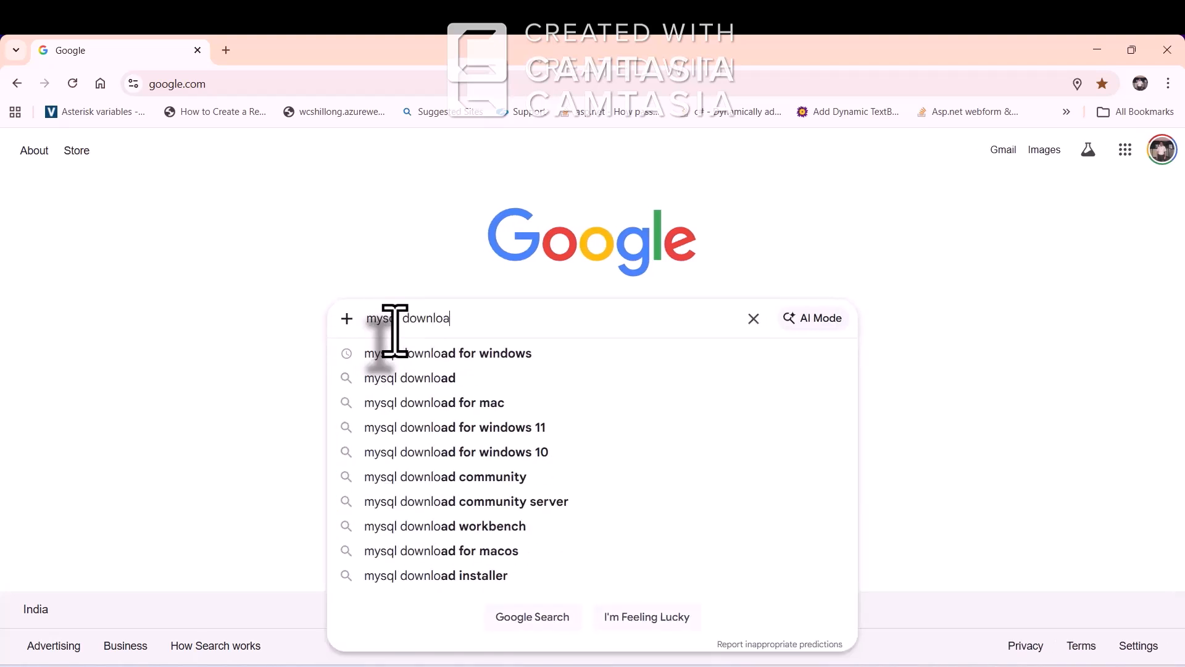
pyautogui.write('d')
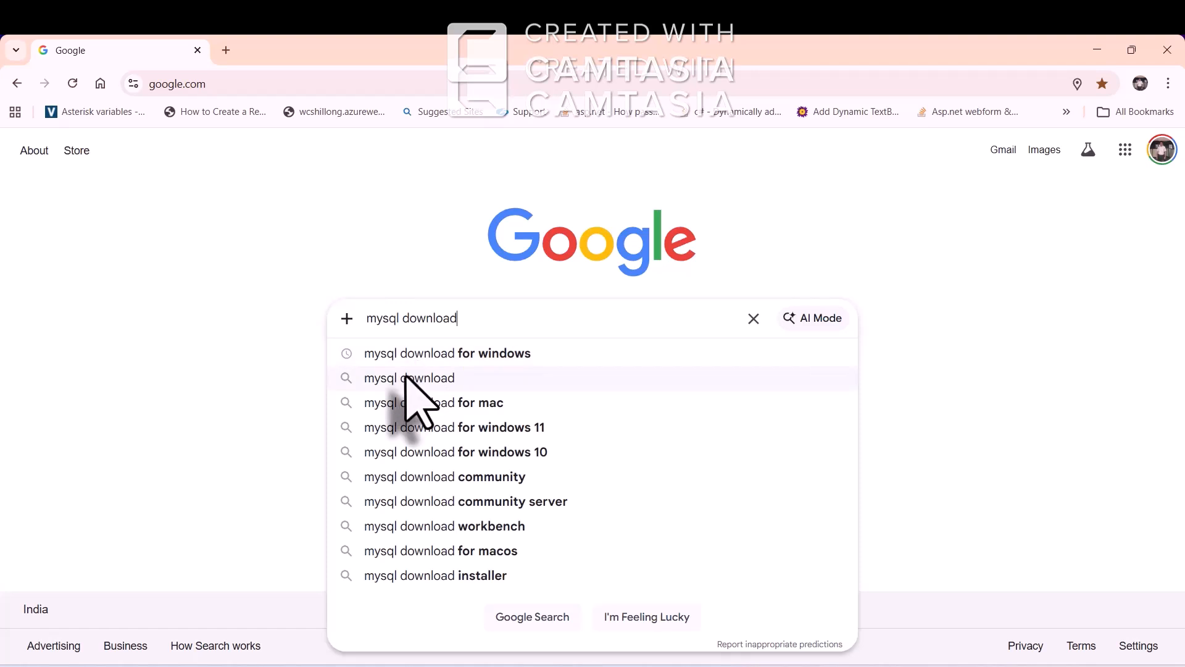
pyautogui.click(406, 378)
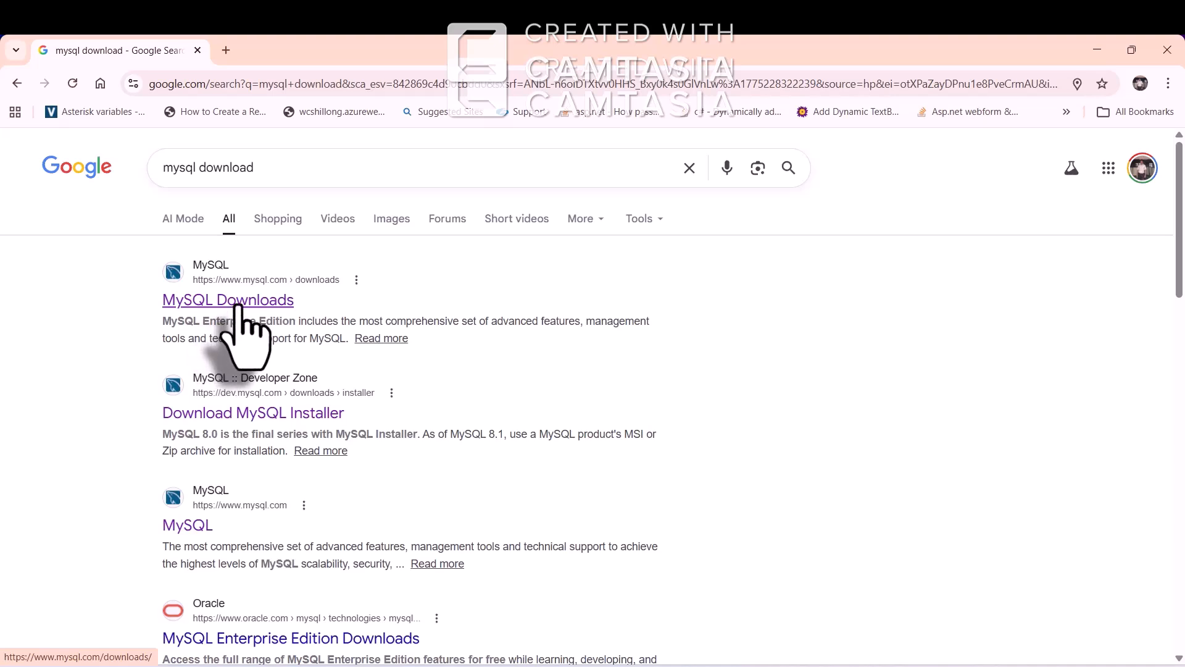
# Open MySQL Downloads and follow the footer link to the MySQL Community Server 9.6.0 Windows MSI.
pyautogui.click(239, 306)
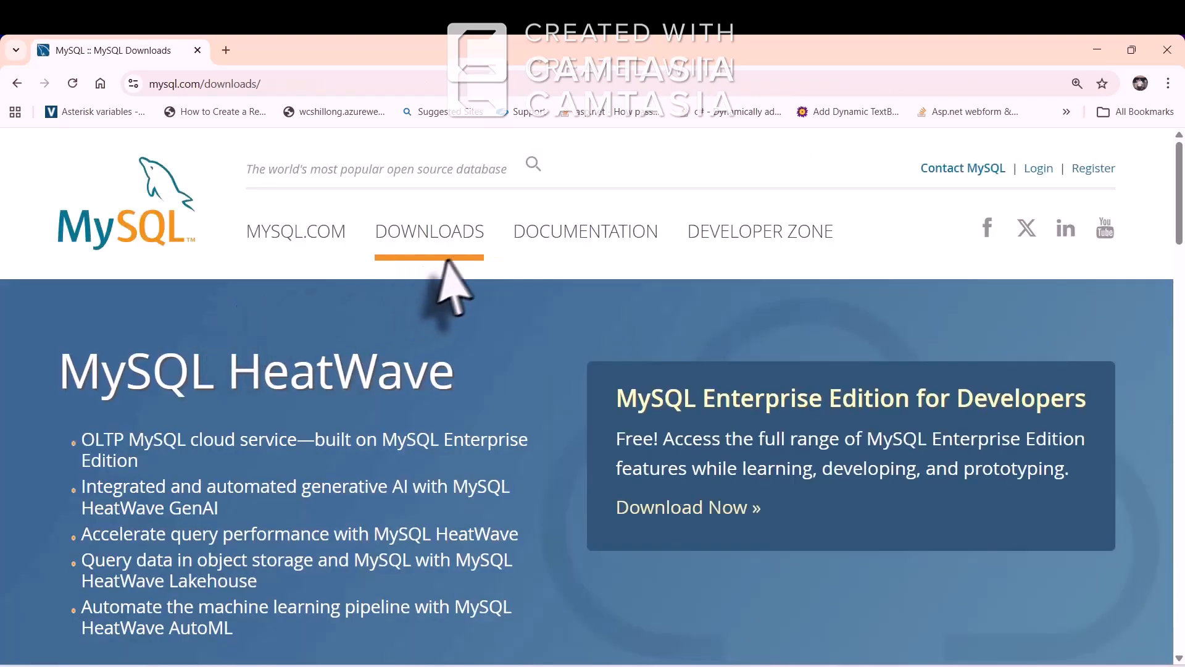
pyautogui.scroll(-4, 457, 346)
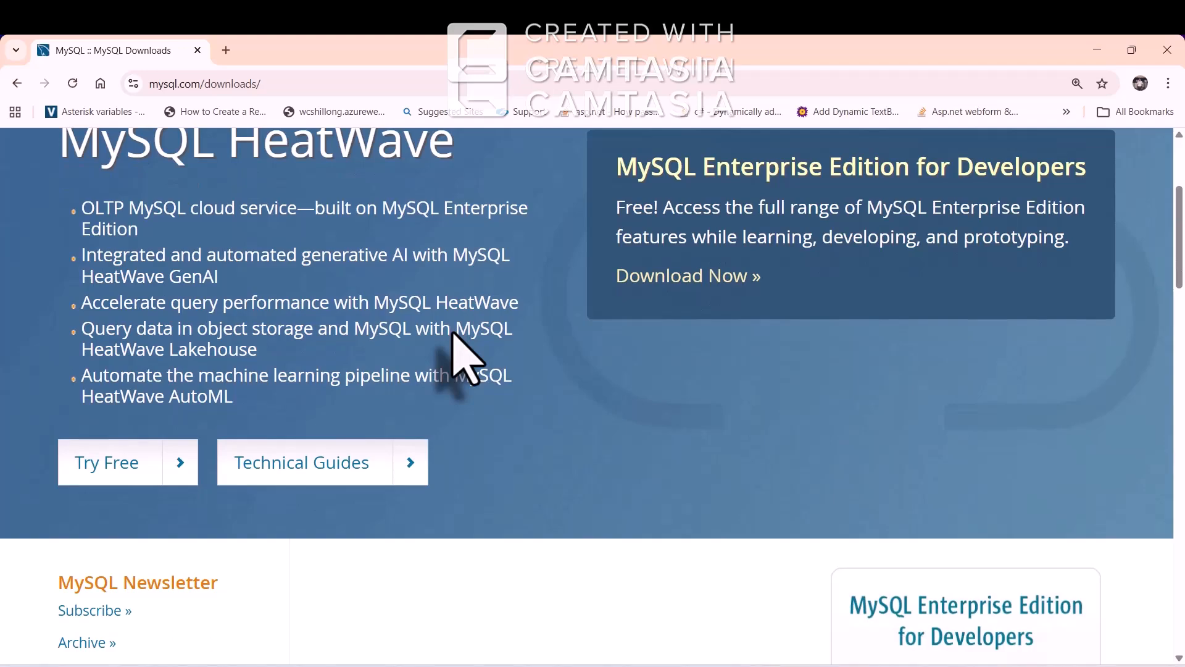
pyautogui.scroll(-15, 460, 354)
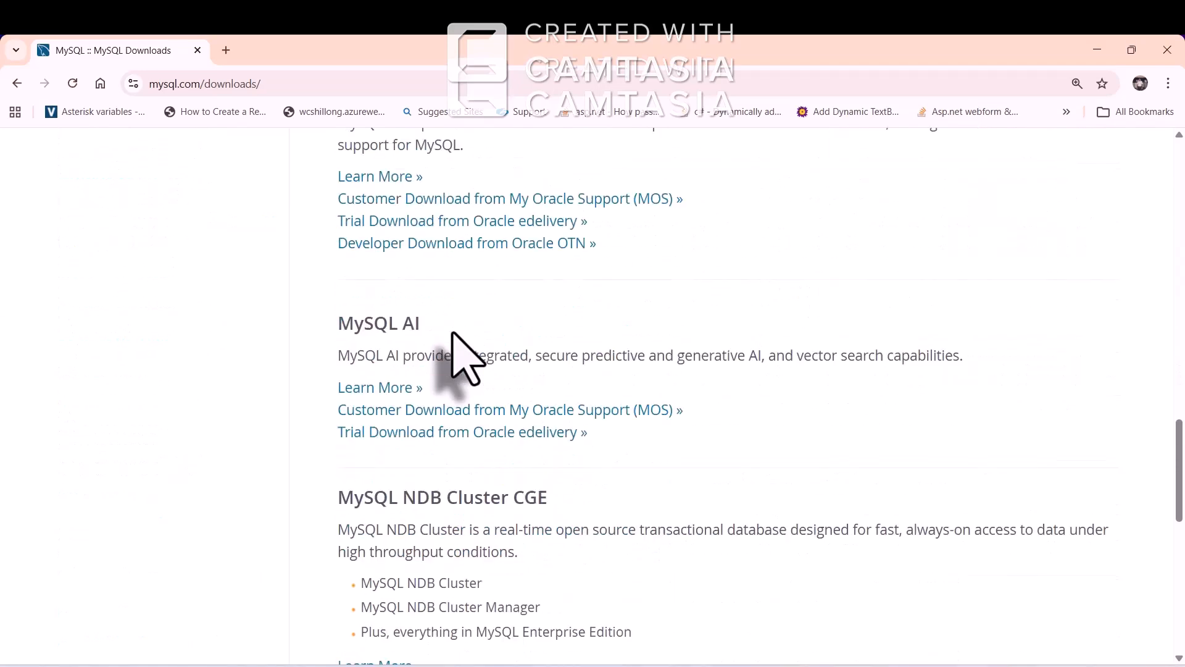
pyautogui.scroll(-10, 454, 338)
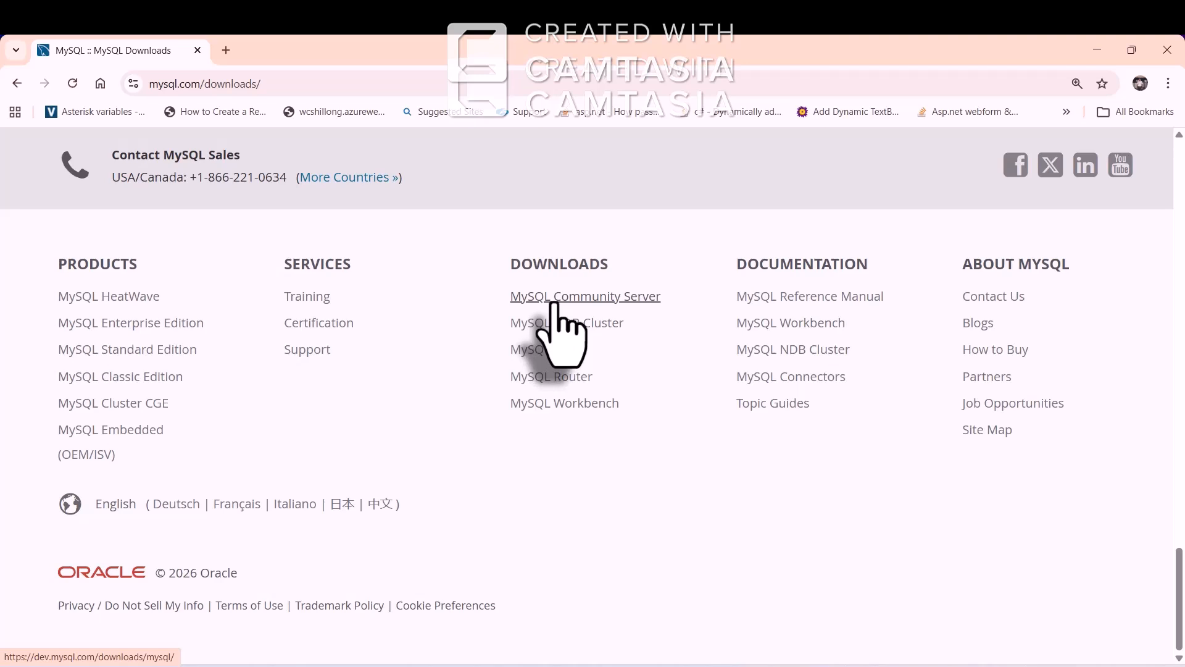
pyautogui.click(554, 297)
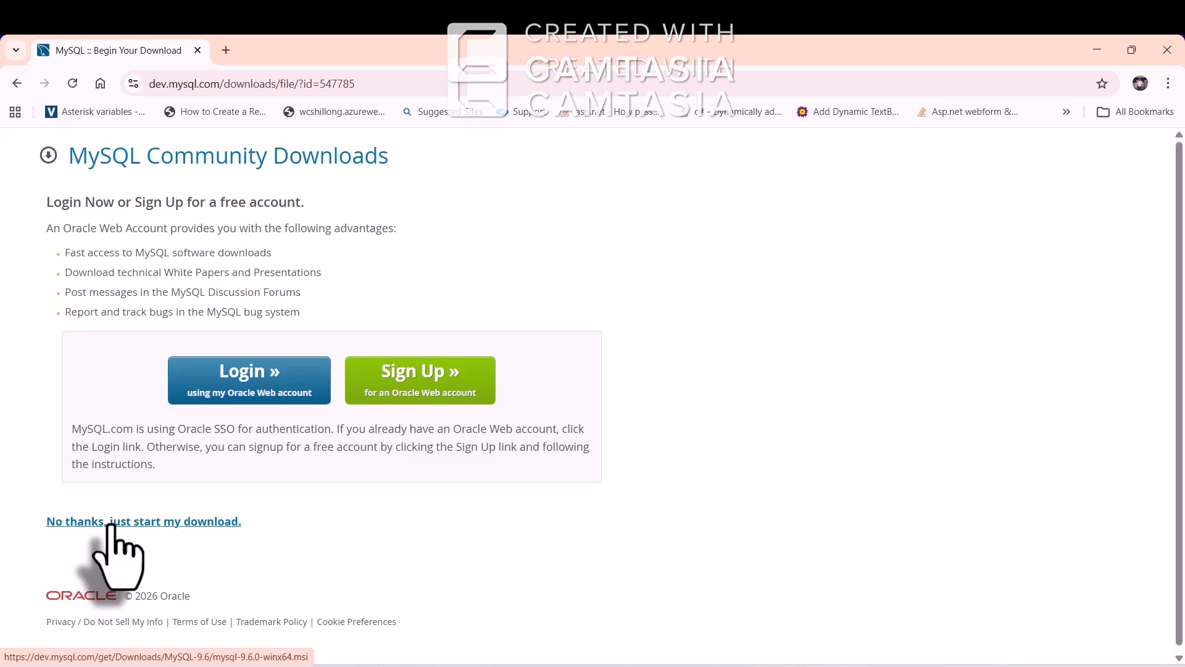
# Download mysql-9.6.0-winx64.msi without an account and launch it from Chrome's downloads.
pyautogui.click(111, 524)
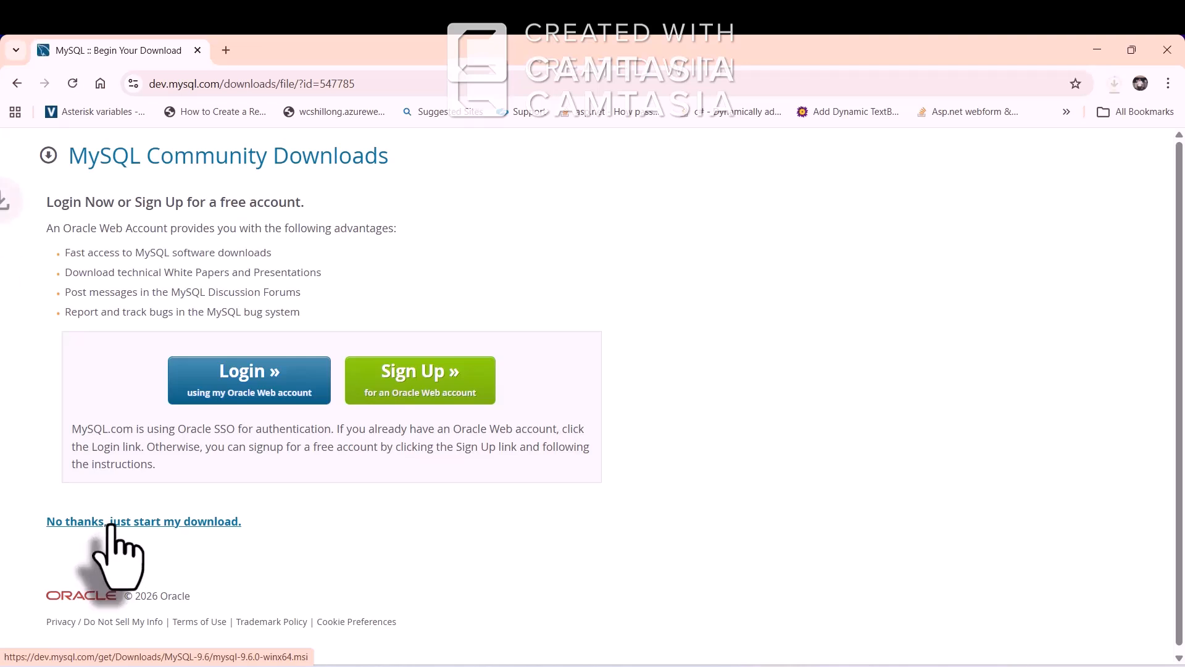
pyautogui.click(1113, 84)
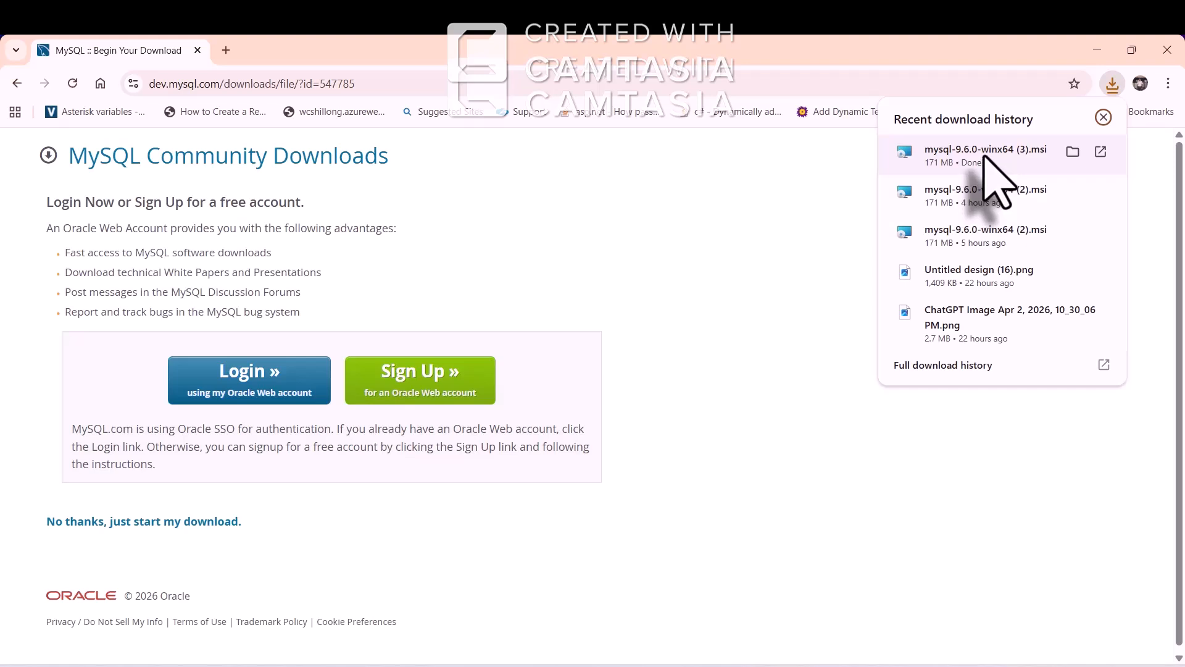
pyautogui.click(985, 158)
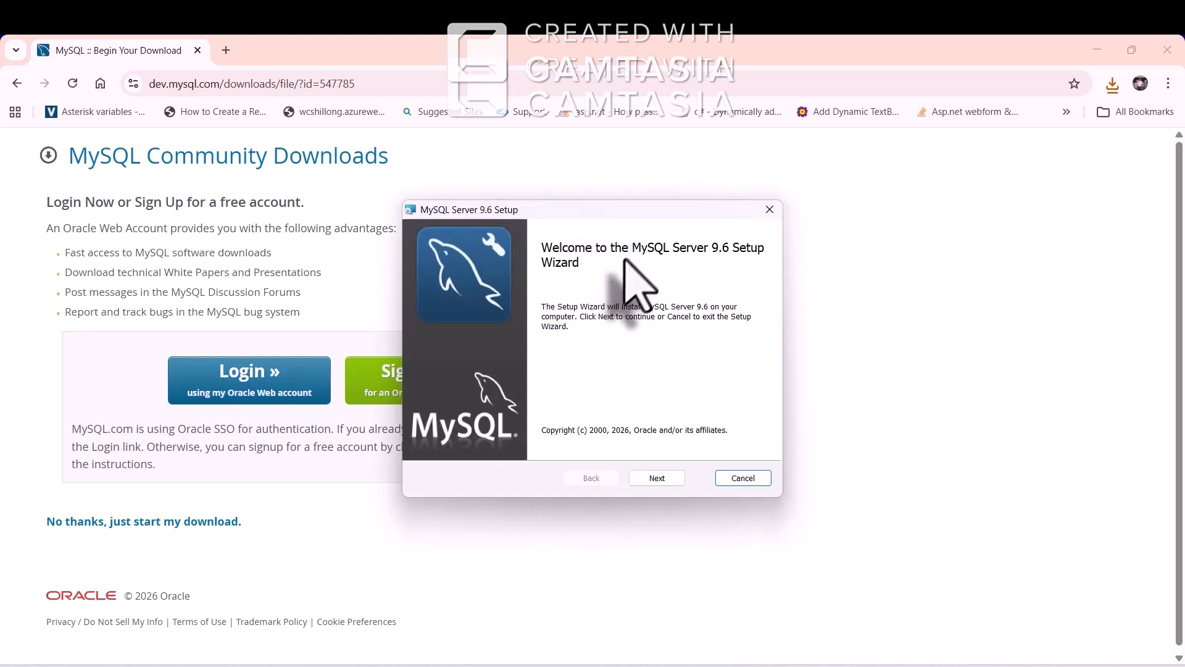
# Accept the license, install the Complete MySQL Server 9.6 setup, and finish into MySQL Configurator.
pyautogui.click(656, 479)
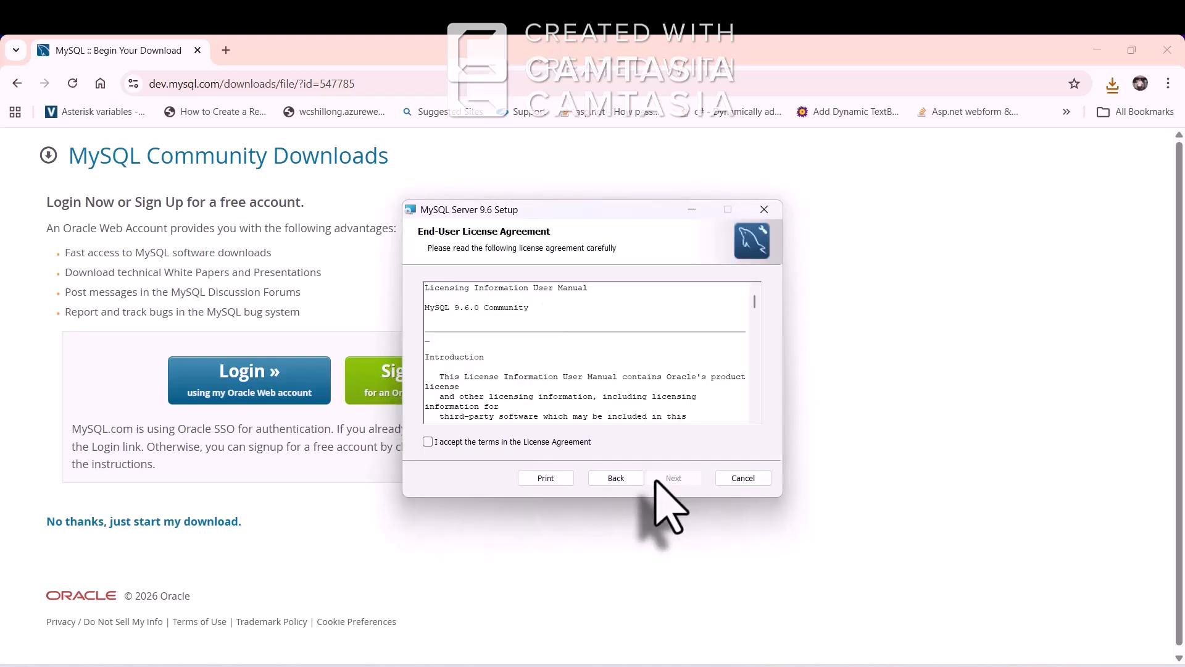
pyautogui.click(427, 441)
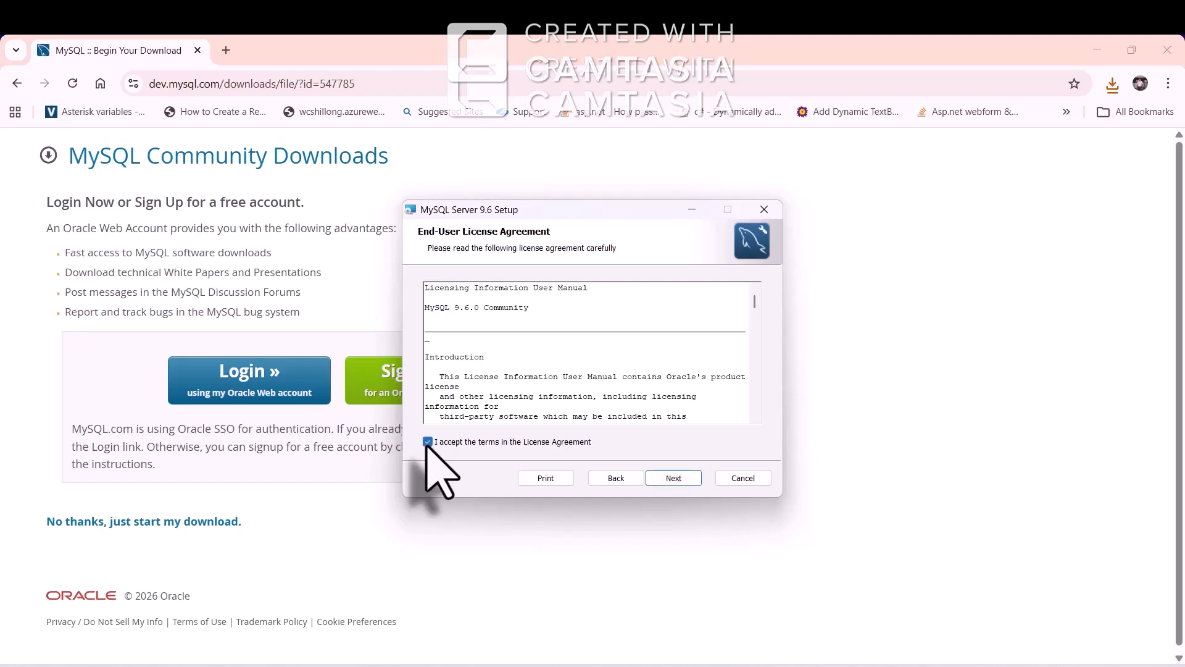
pyautogui.click(673, 479)
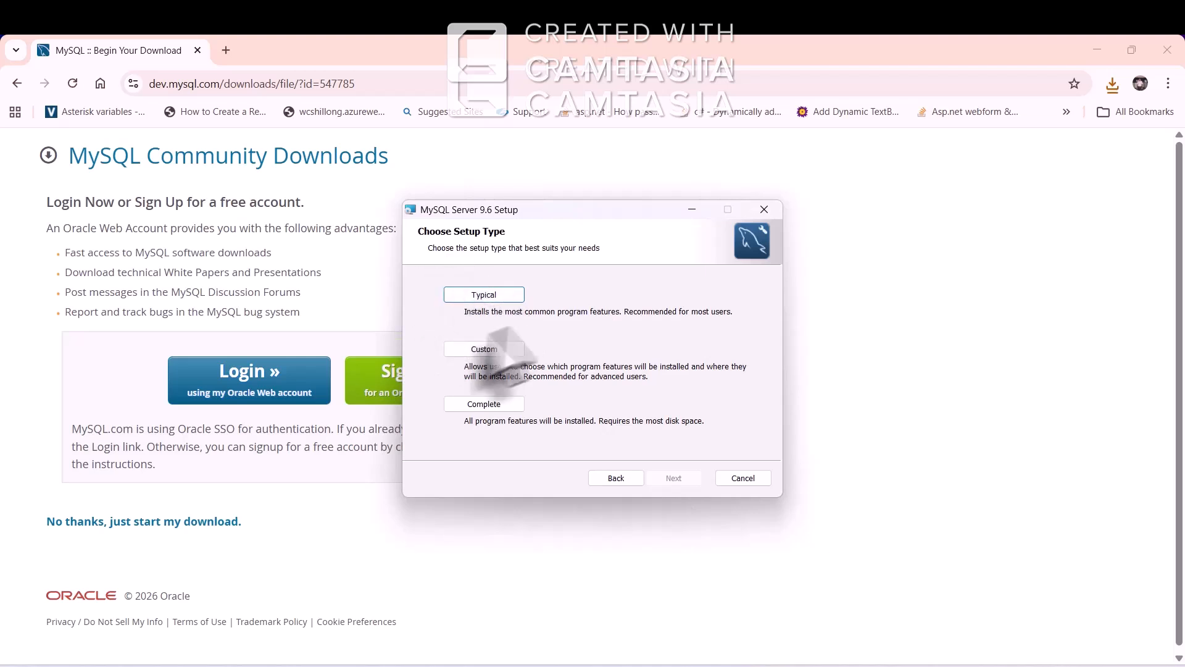
pyautogui.click(492, 406)
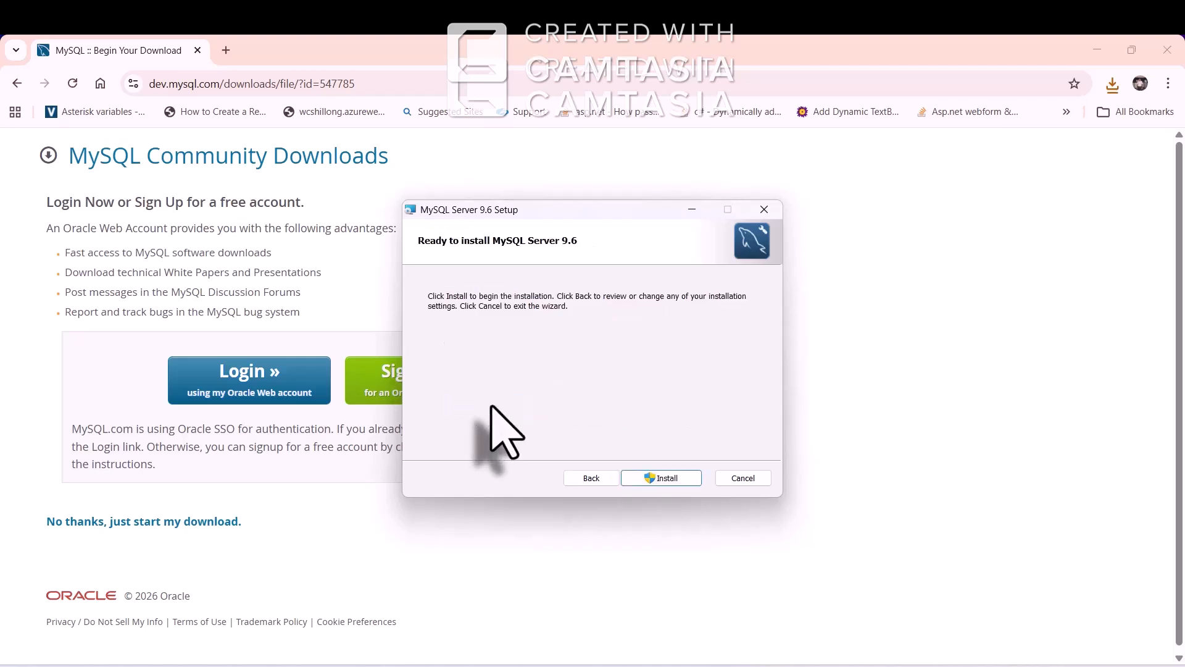
pyautogui.click(657, 479)
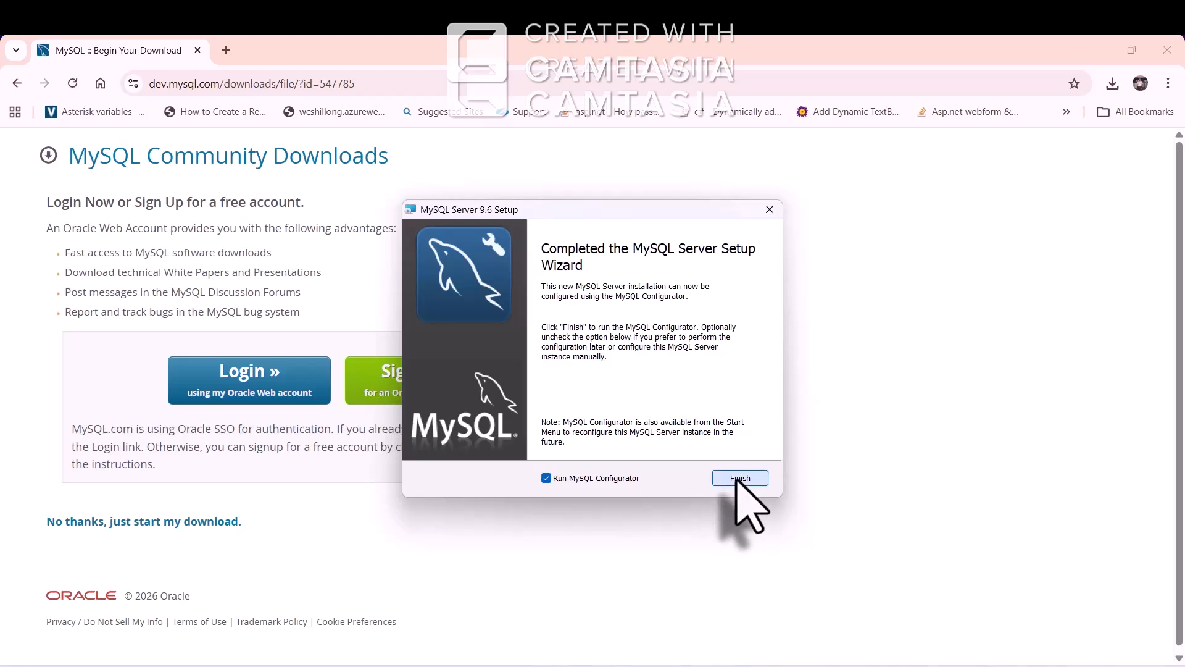
pyautogui.click(741, 478)
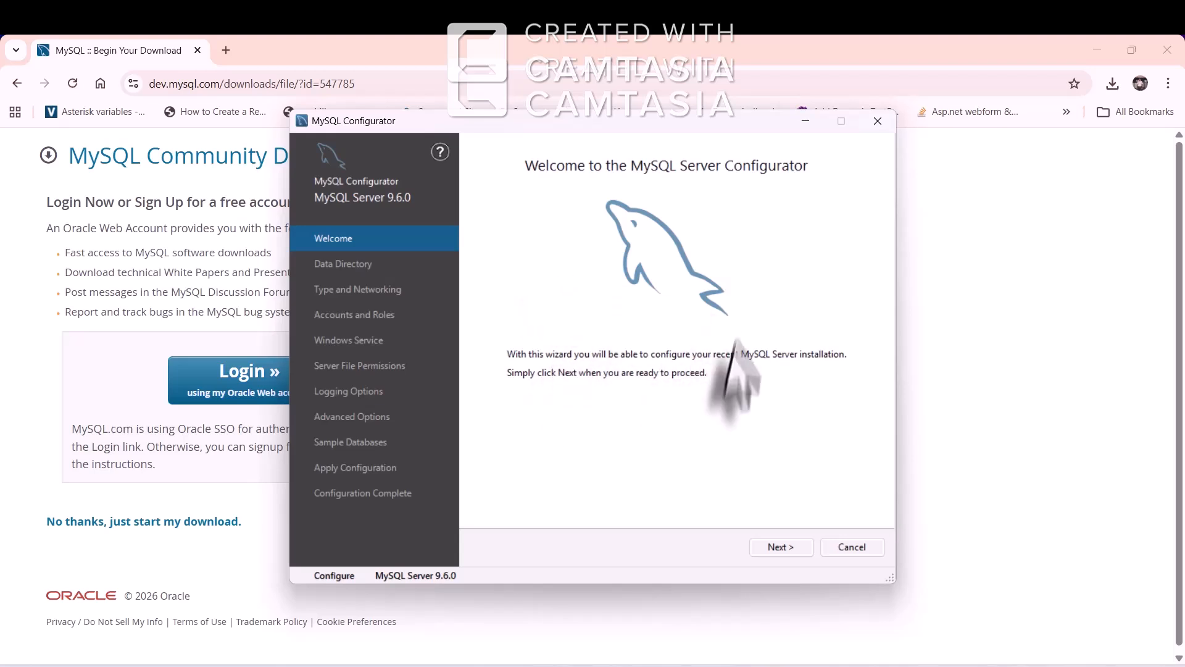
# Begin configuration and keep the default data directory C:\ProgramData\MySQL\MySQL Server 9.6\.
pyautogui.click(777, 548)
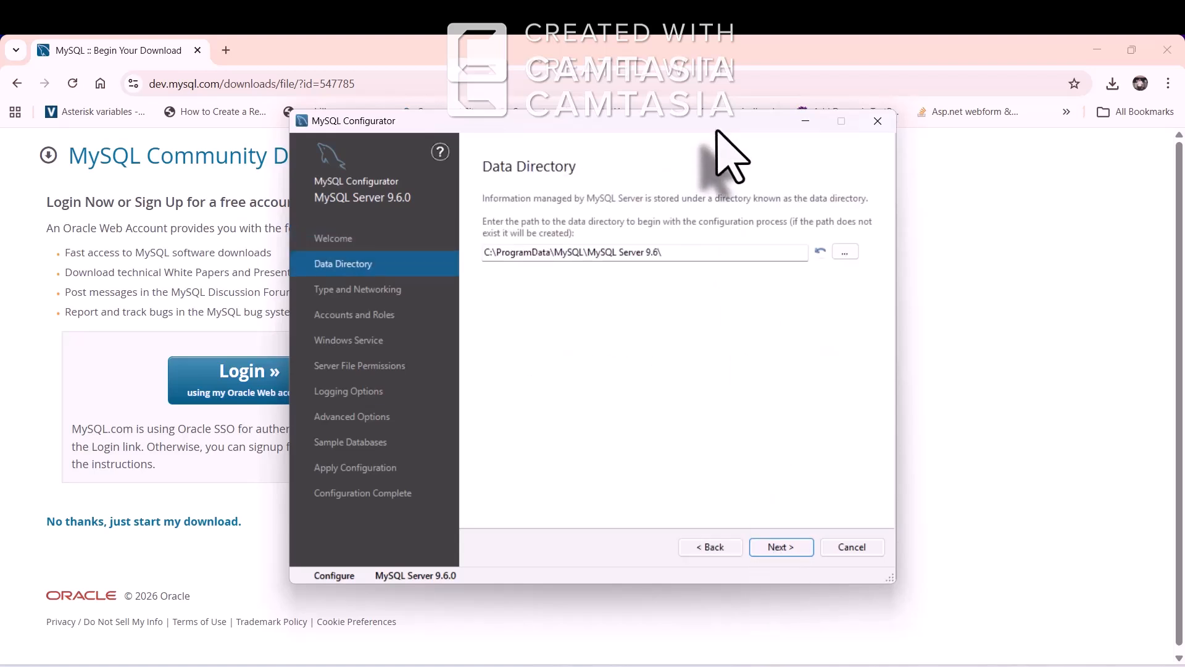
pyautogui.moveTo(715, 130); pyautogui.dragTo(610, 126)
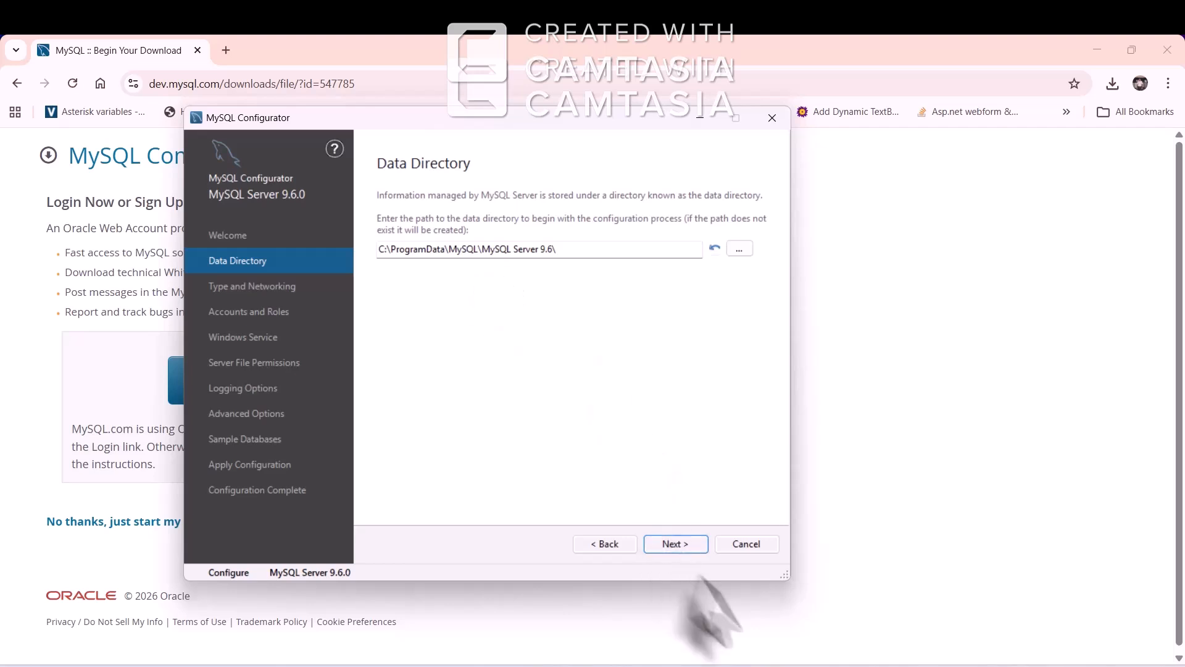
pyautogui.click(682, 548)
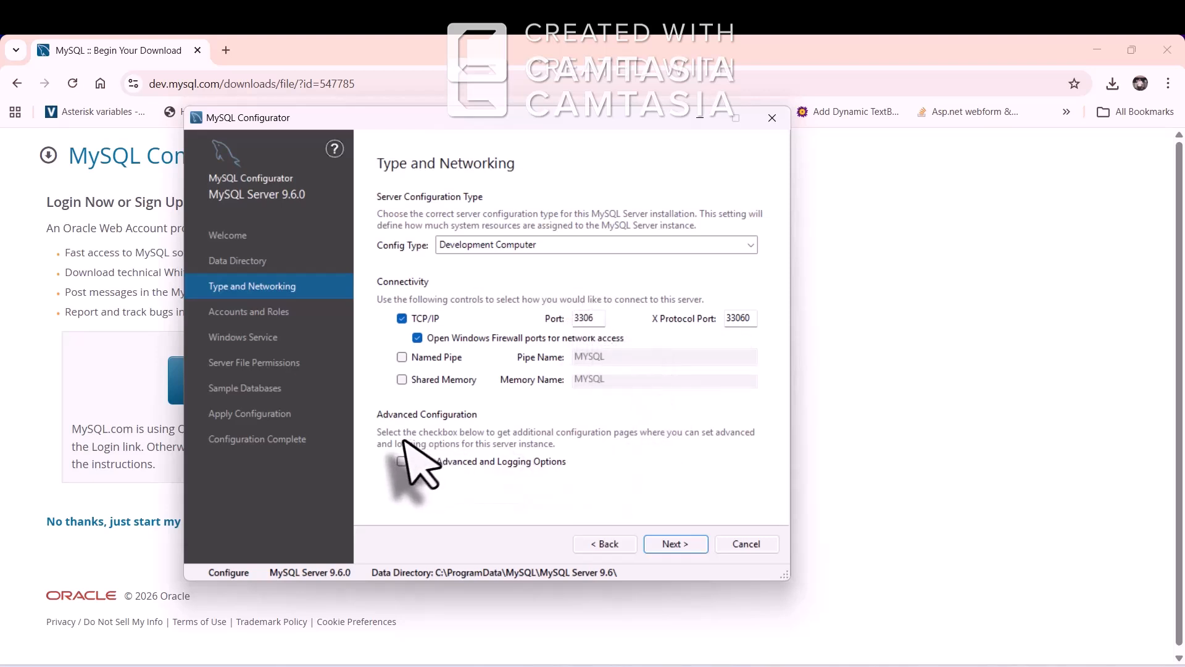
# Keep networking defaults, enter the root password in both fields, and continue.
pyautogui.click(672, 544)
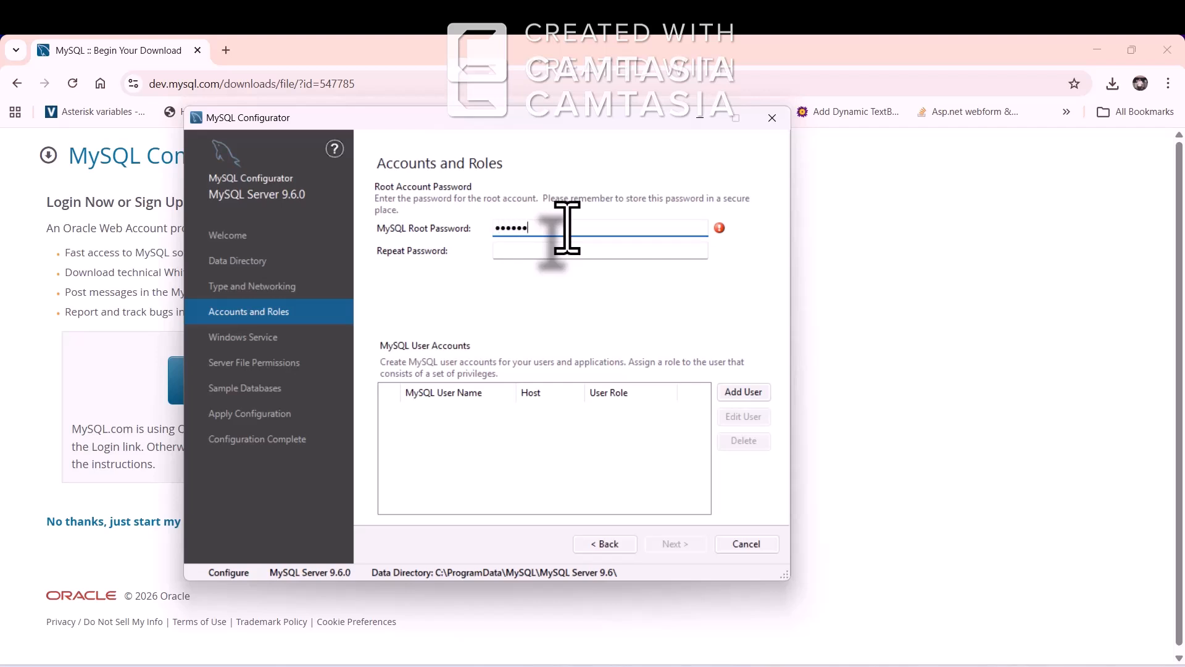
pyautogui.press('BackSpace')
pyautogui.press('BackSpace')
pyautogui.press('BackSpace')
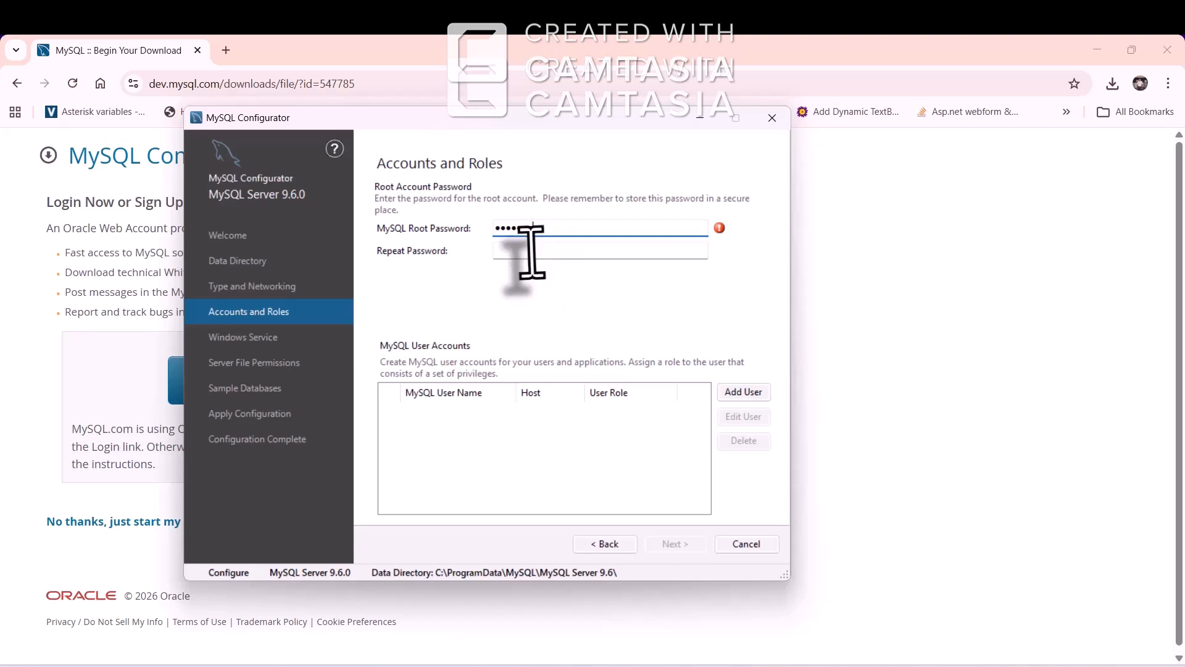
pyautogui.click(531, 252)
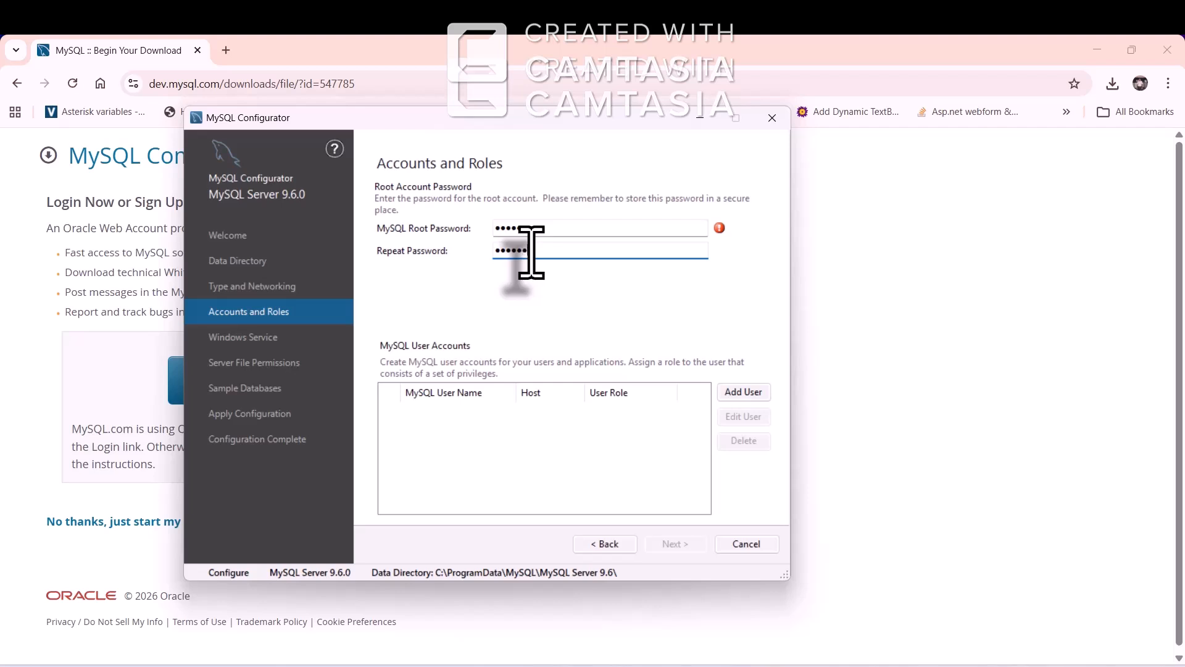
pyautogui.write('1')
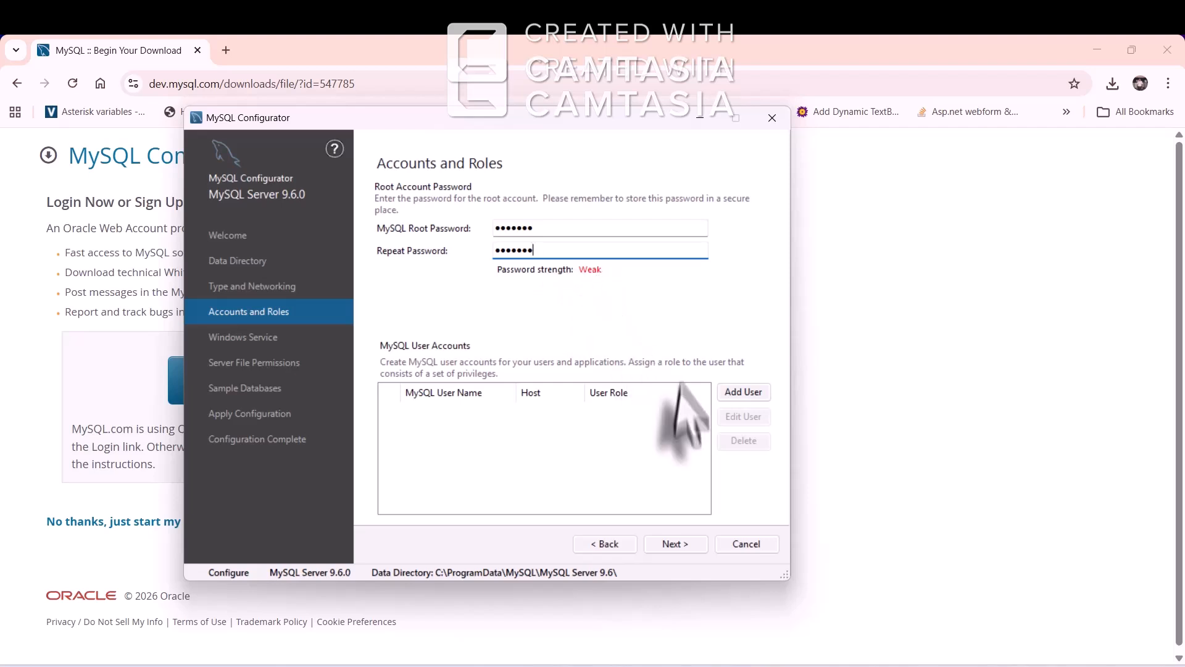
pyautogui.click(671, 547)
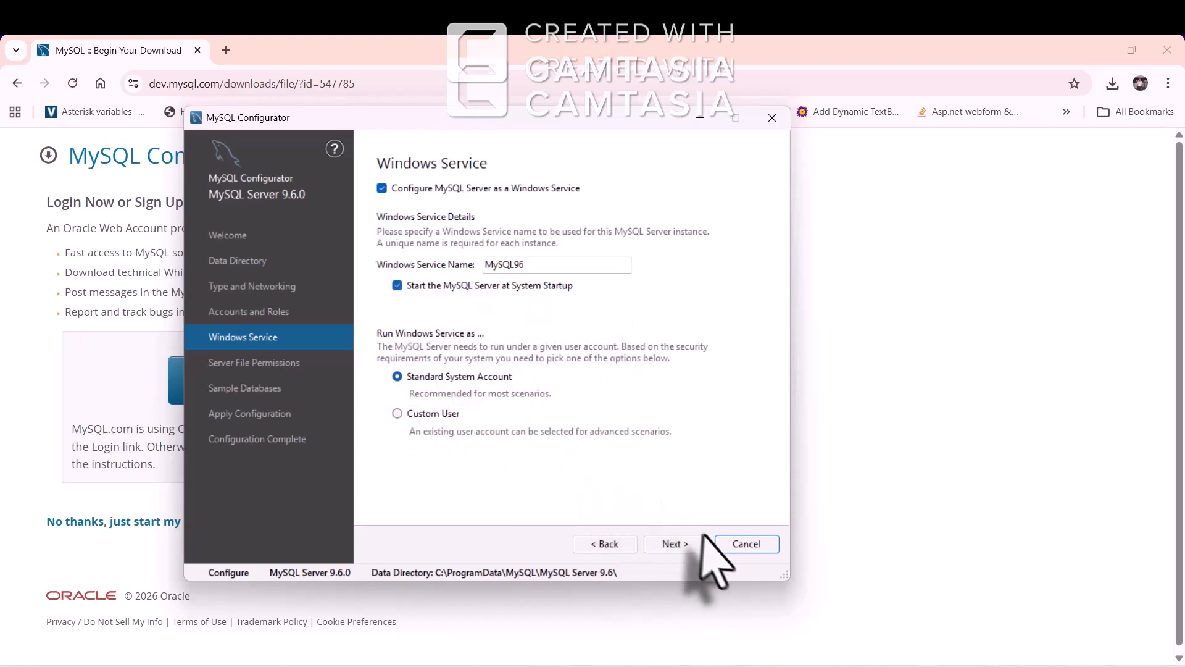
# Accept the MySQL96 Windows service and full-access file permission defaults.
pyautogui.click(671, 544)
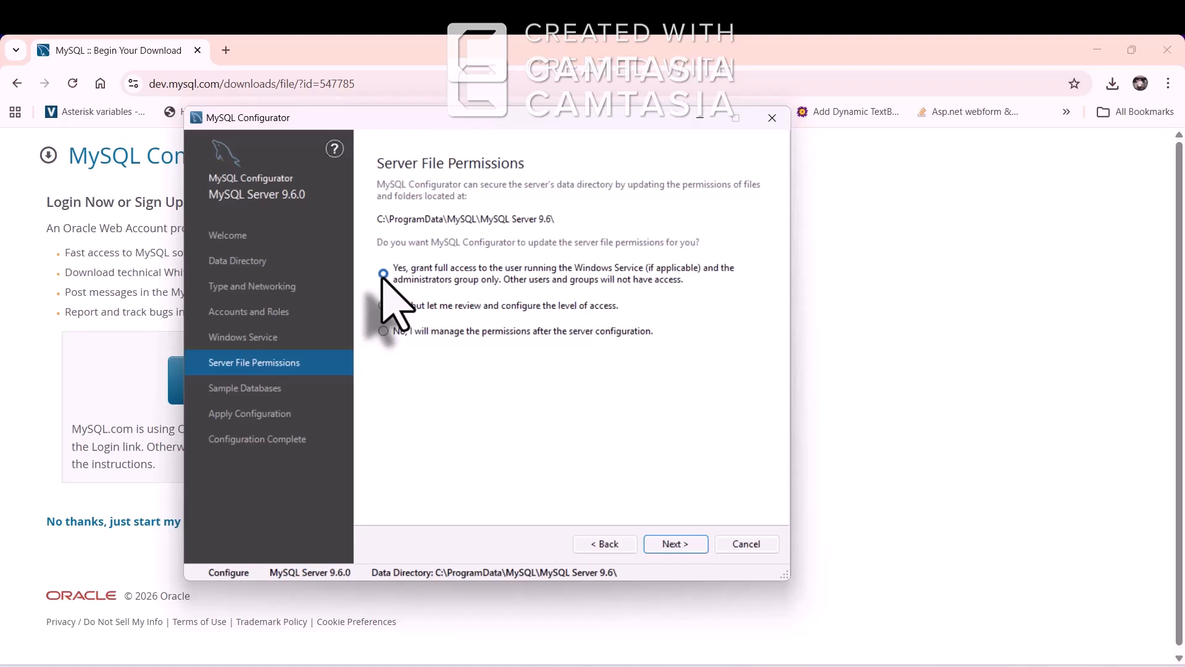
pyautogui.click(691, 549)
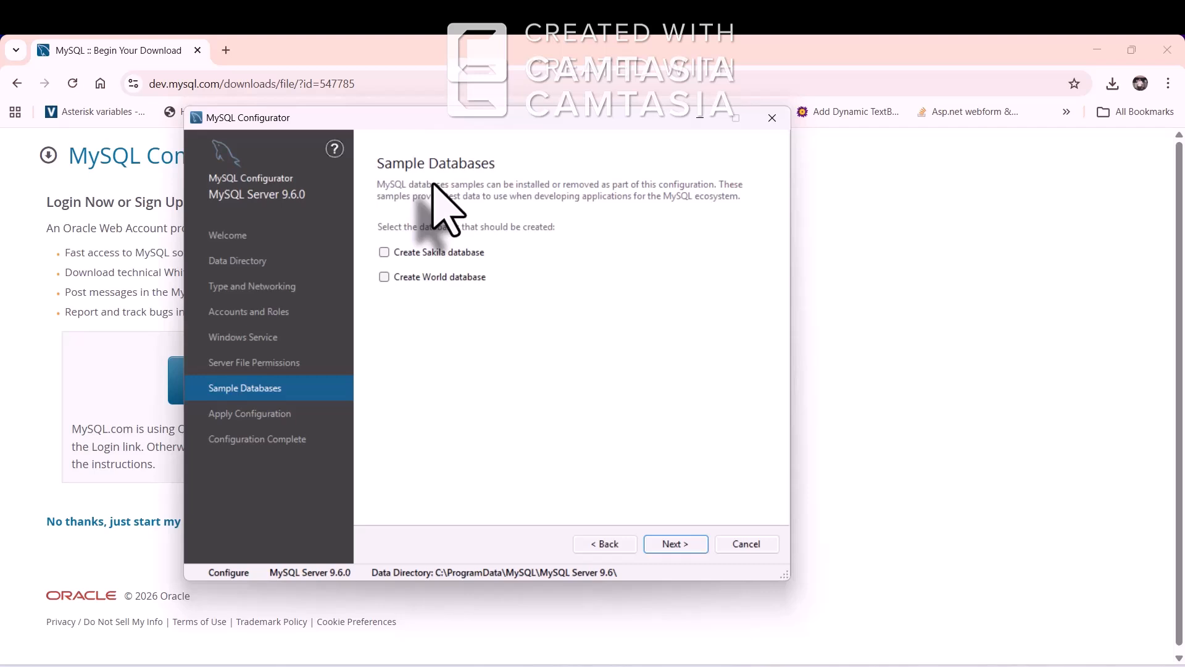
# Tick both the Sakila and World sample databases and continue.
pyautogui.click(383, 252)
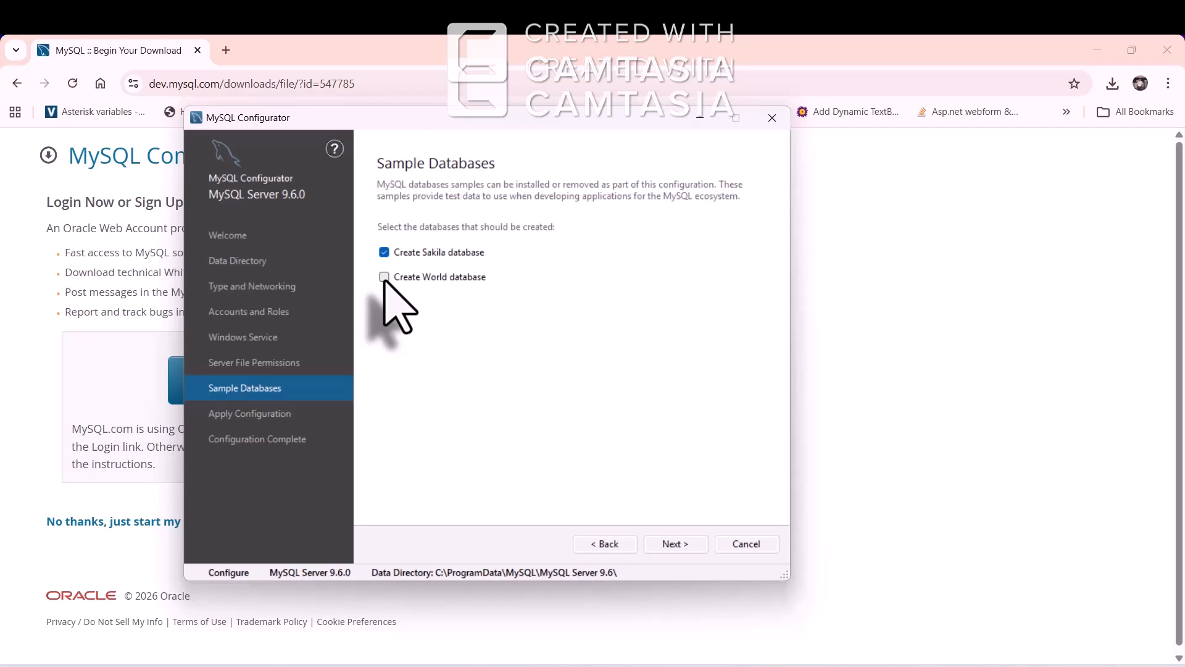
pyautogui.click(384, 277)
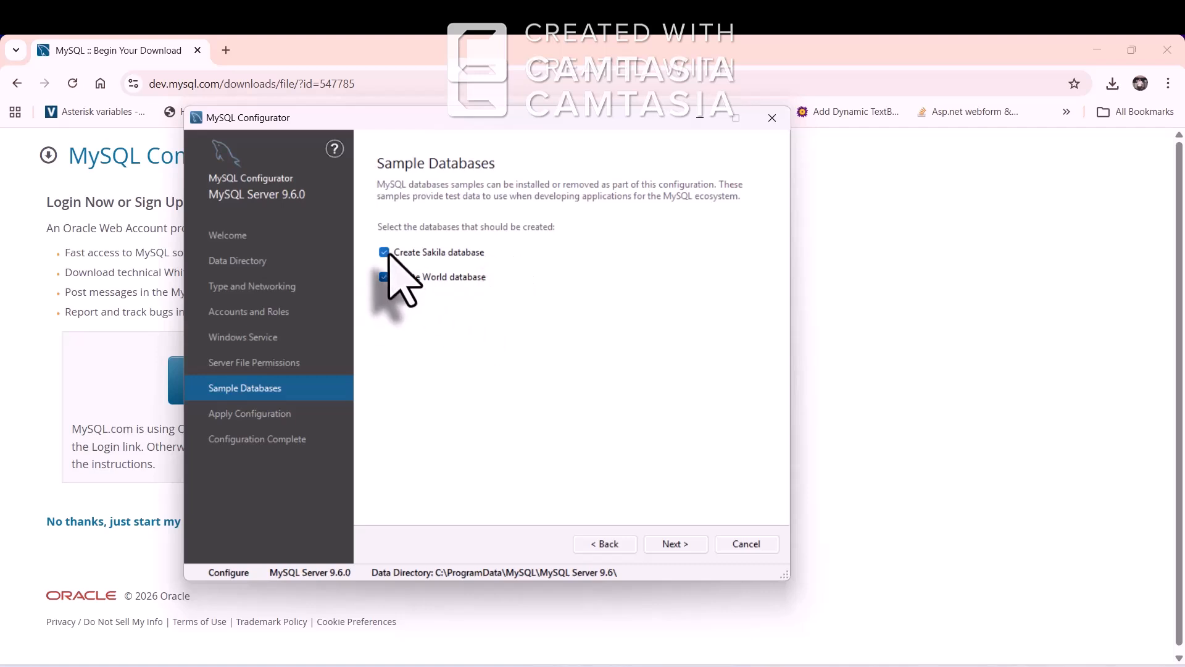
pyautogui.click(673, 544)
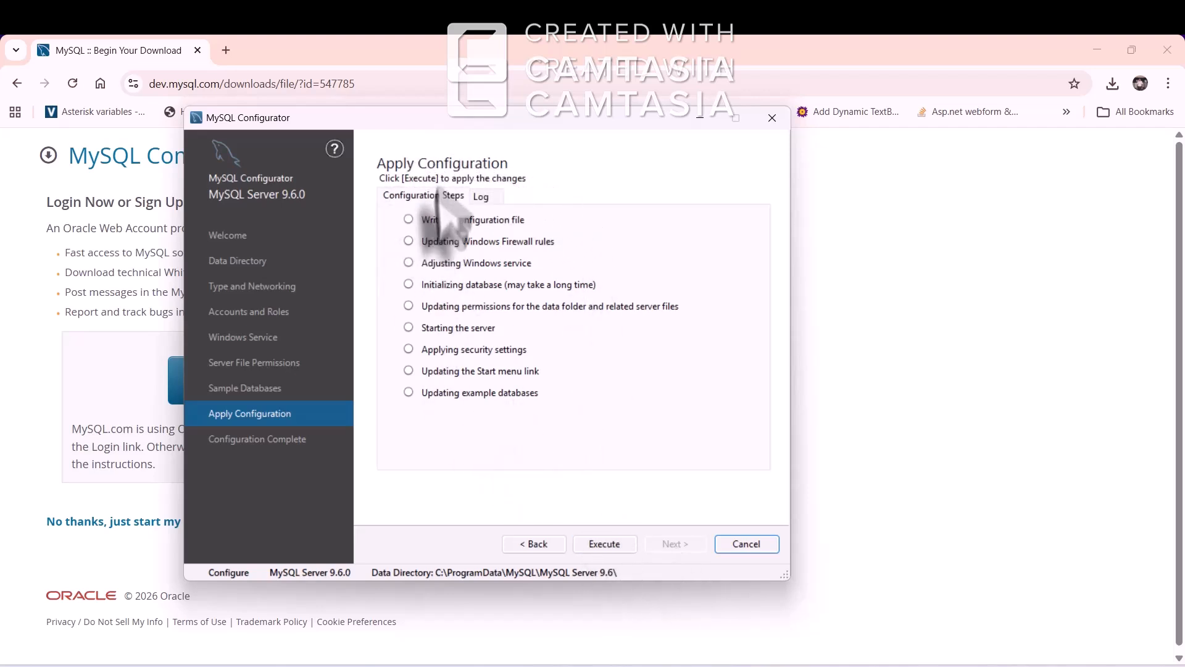
# Execute the configuration steps, close the finished wizard, and return the browser to Community Downloads.
pyautogui.click(603, 545)
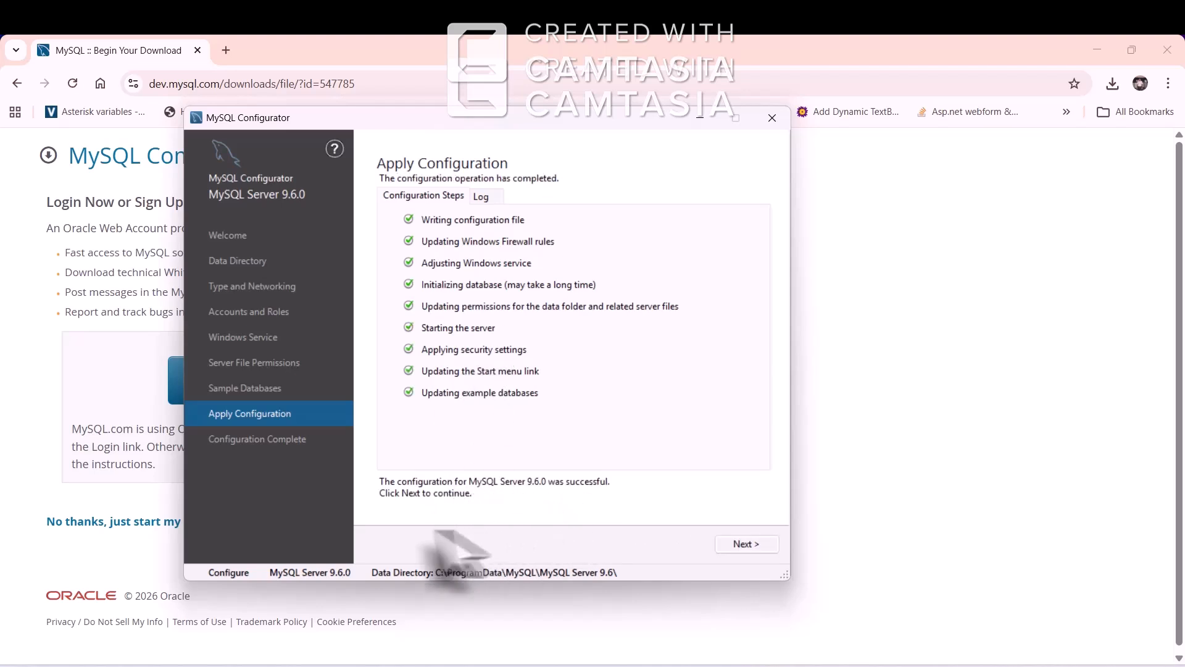
pyautogui.click(747, 544)
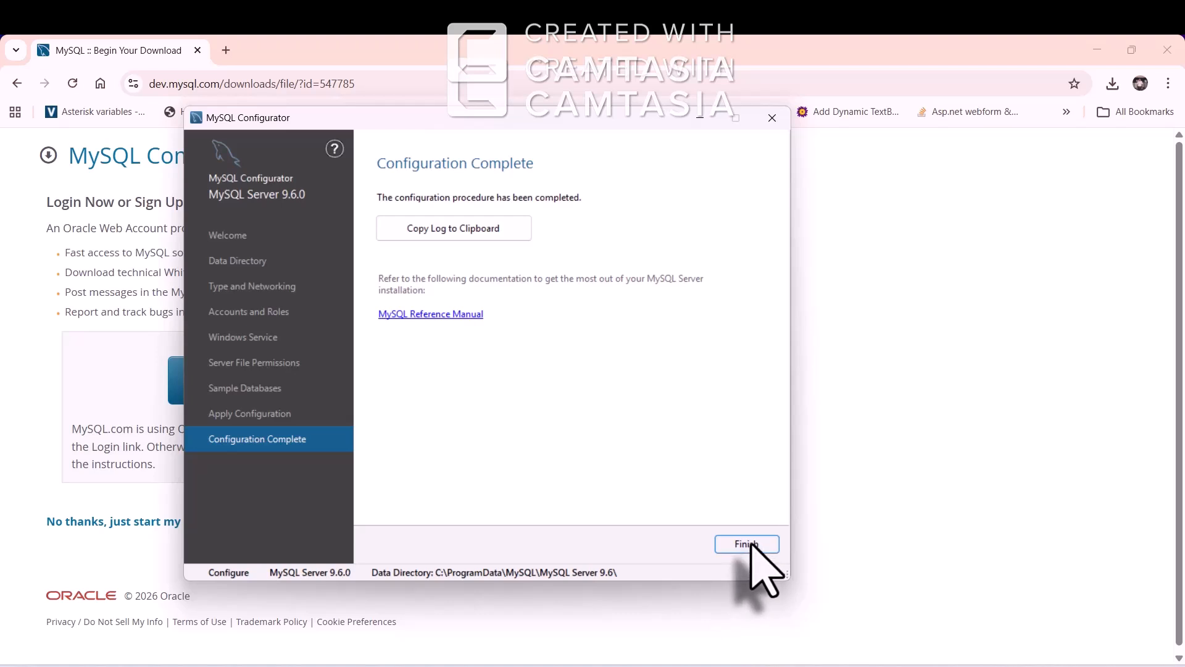
pyautogui.click(747, 544)
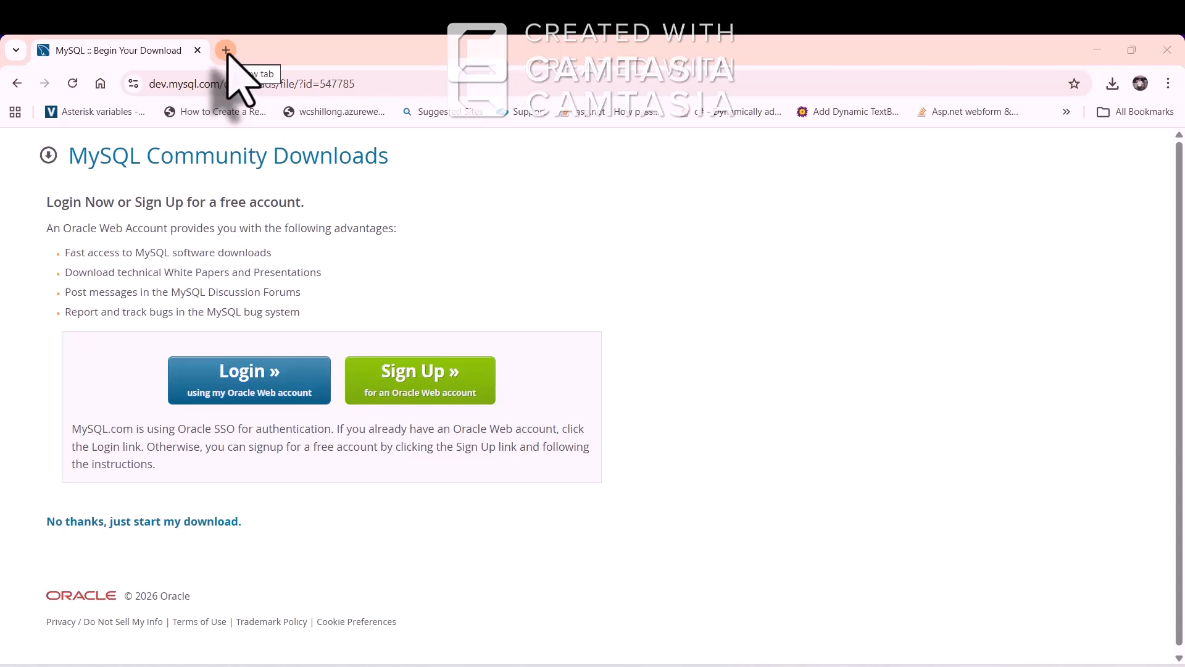
pyautogui.click(16, 83)
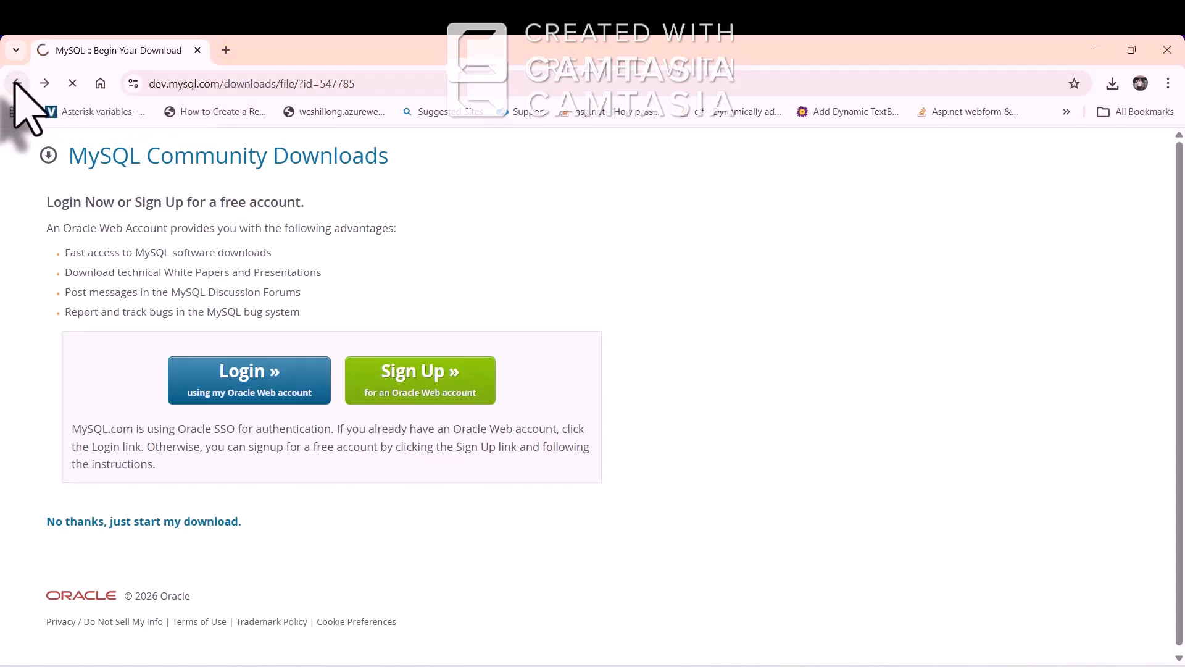
# Go back to the search results, reopen MySQL Downloads, and scroll to the MySQL Workbench link.
pyautogui.rightClick(16, 83)
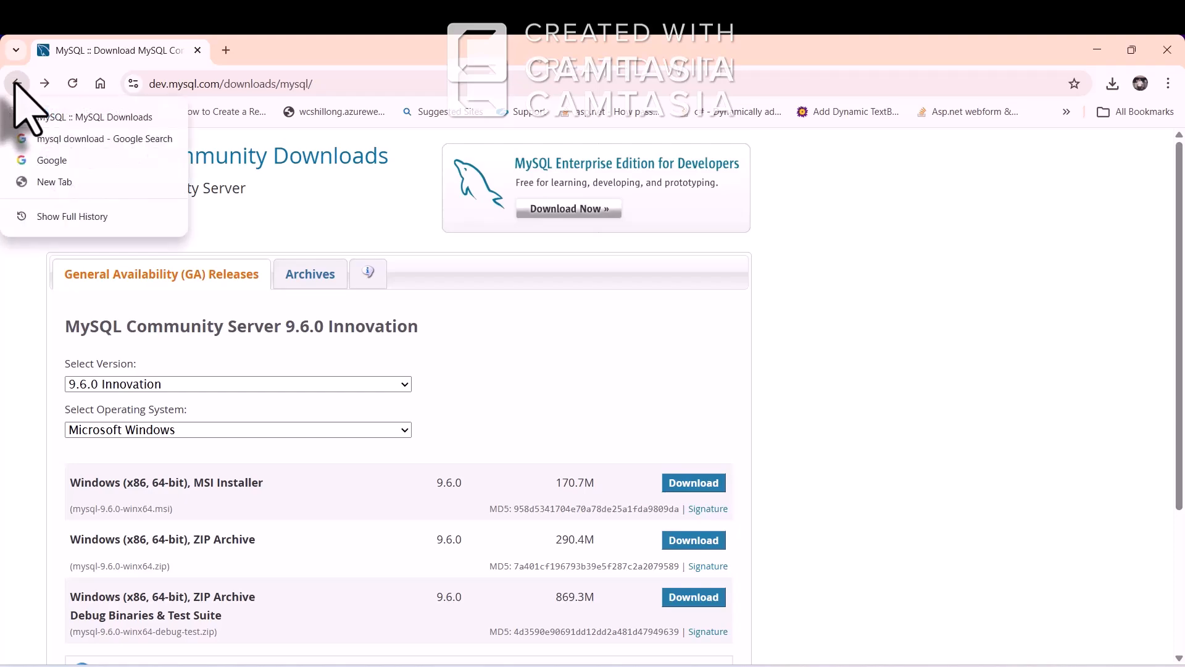
pyautogui.click(17, 83)
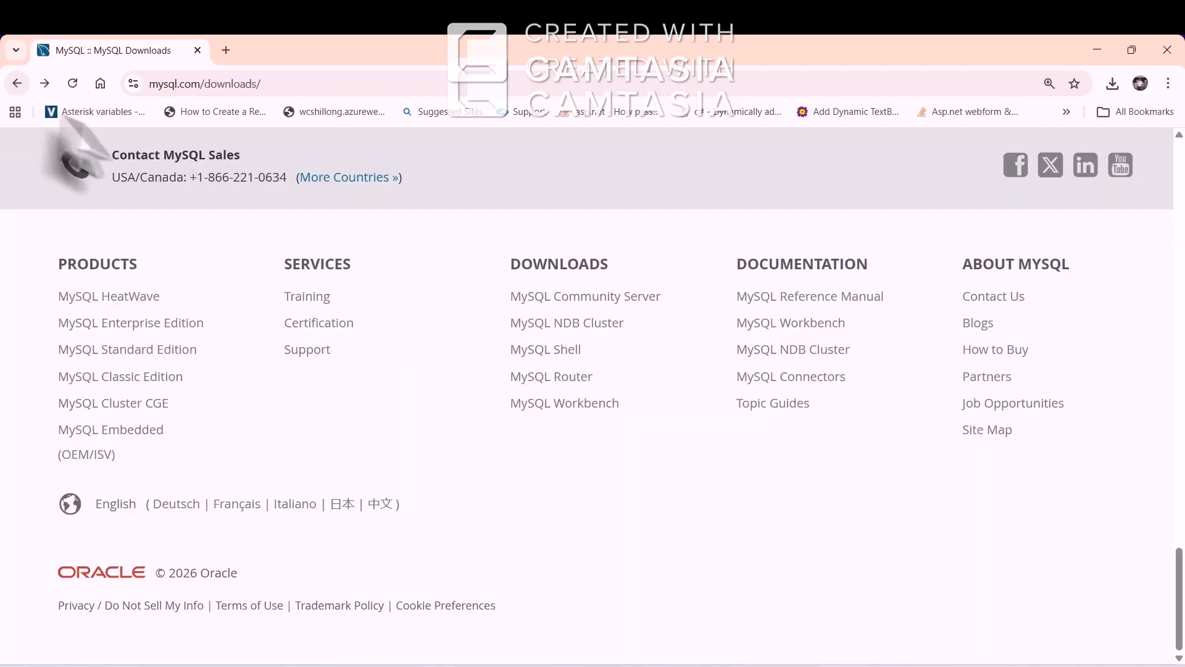
pyautogui.scroll(20, 185, 211)
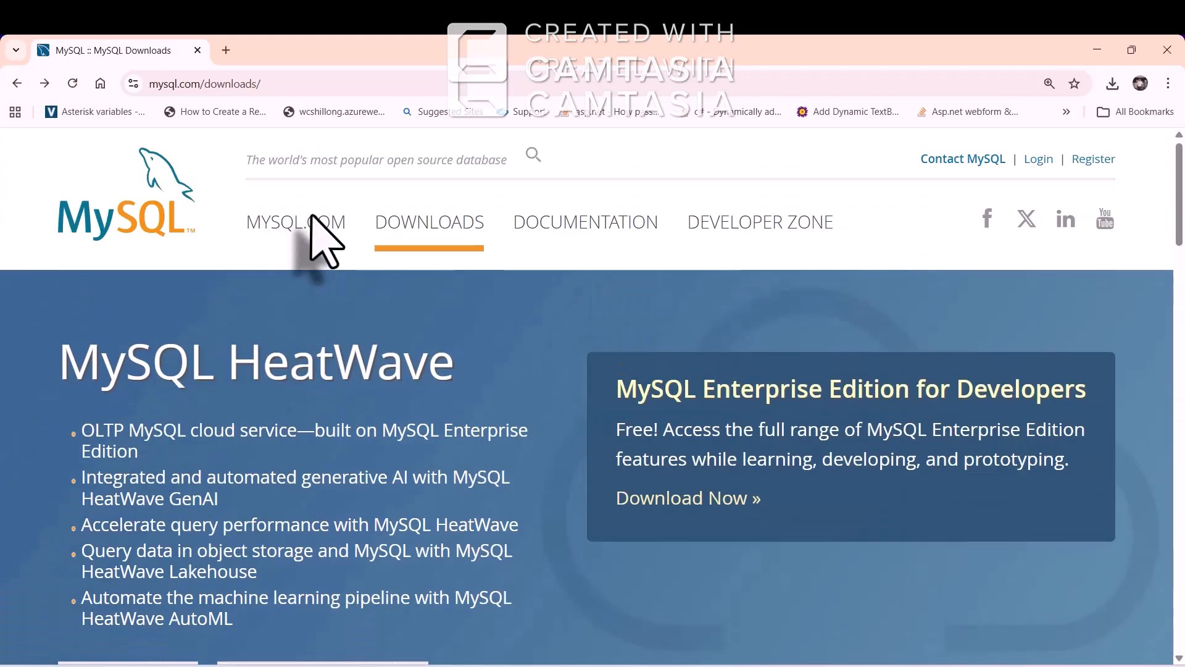
pyautogui.click(17, 83)
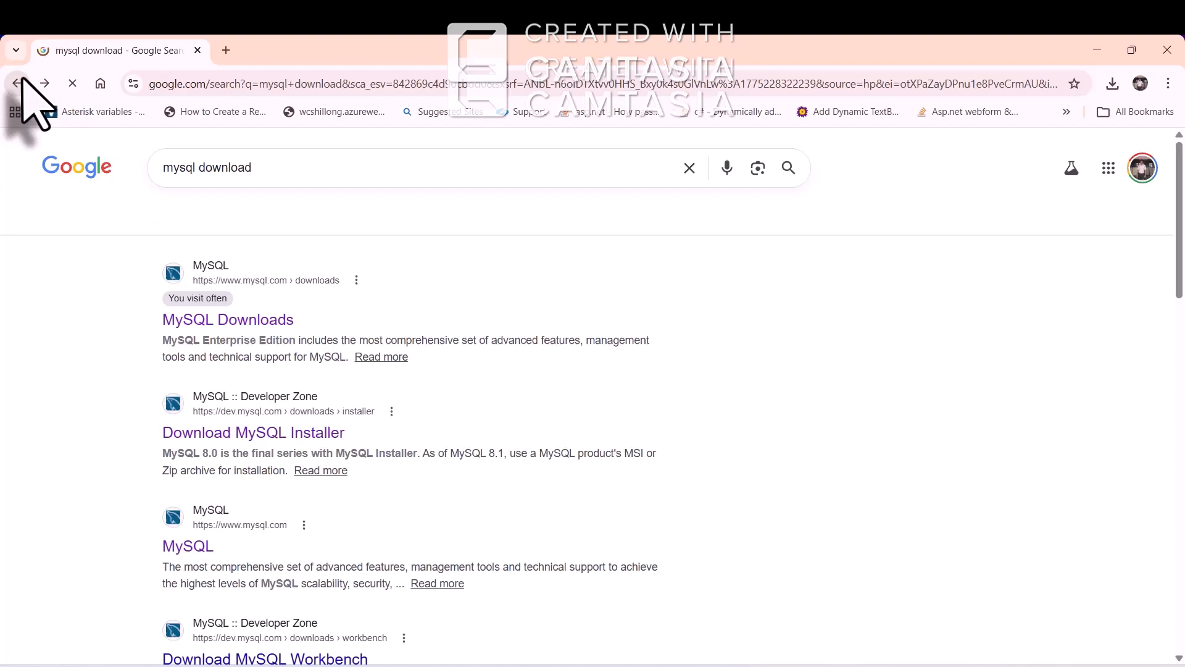
pyautogui.click(236, 321)
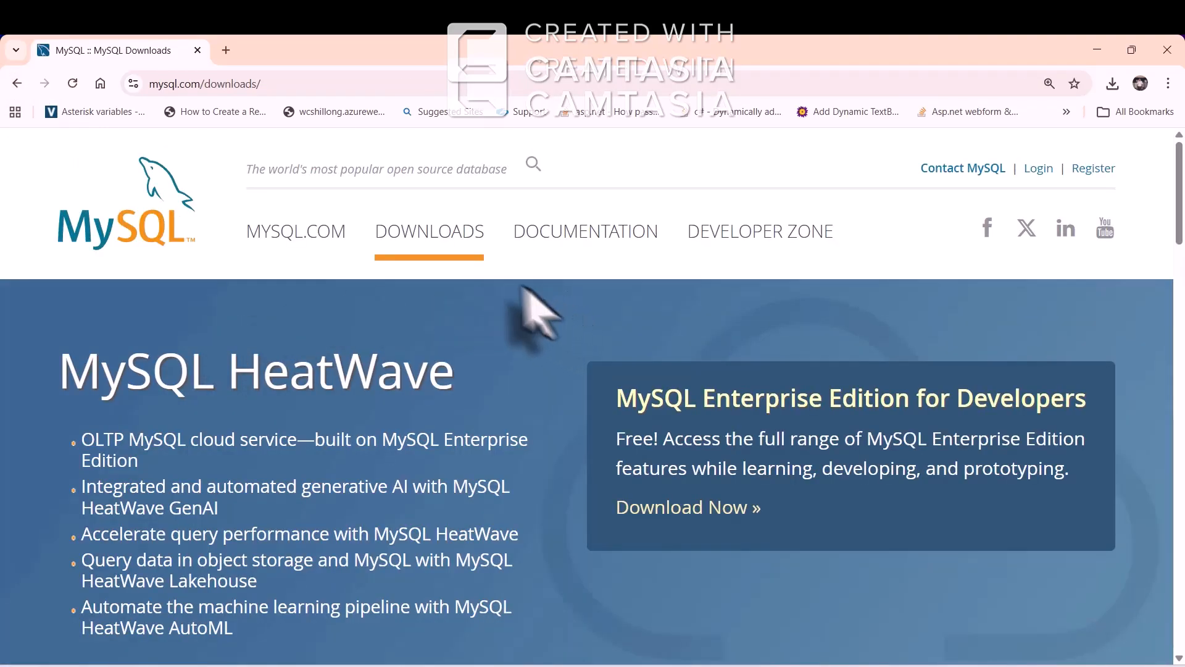
pyautogui.scroll(-15, 489, 313)
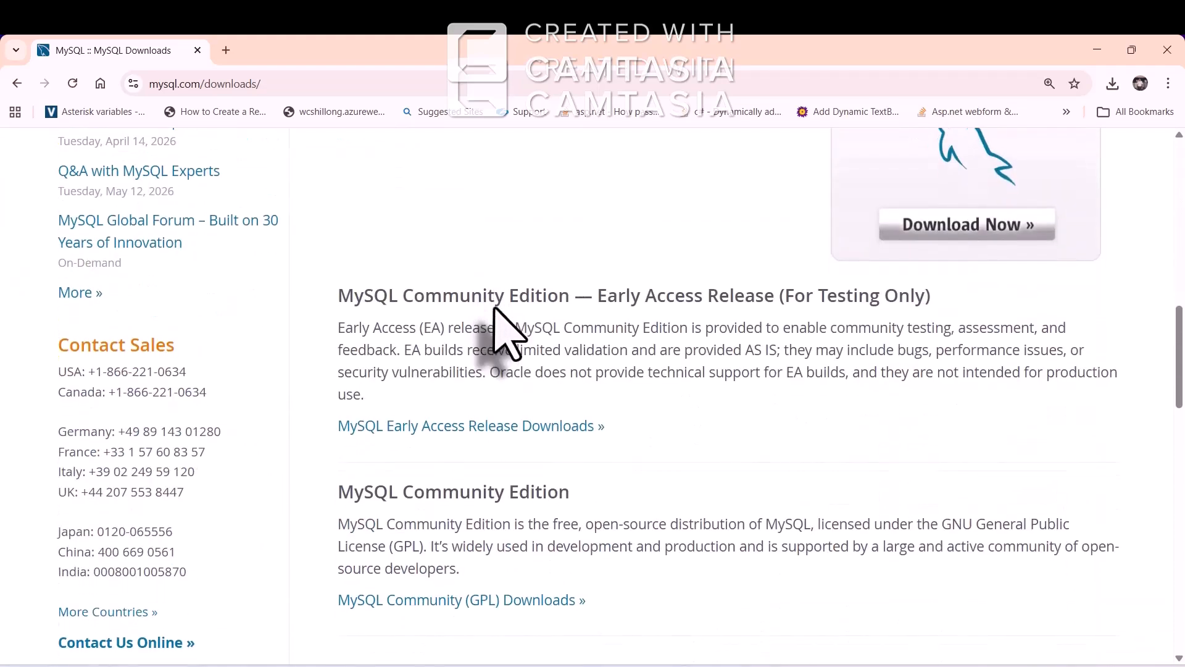
pyautogui.scroll(-7, 493, 307)
pyautogui.scroll(3, 495, 312)
pyautogui.scroll(-6, 492, 317)
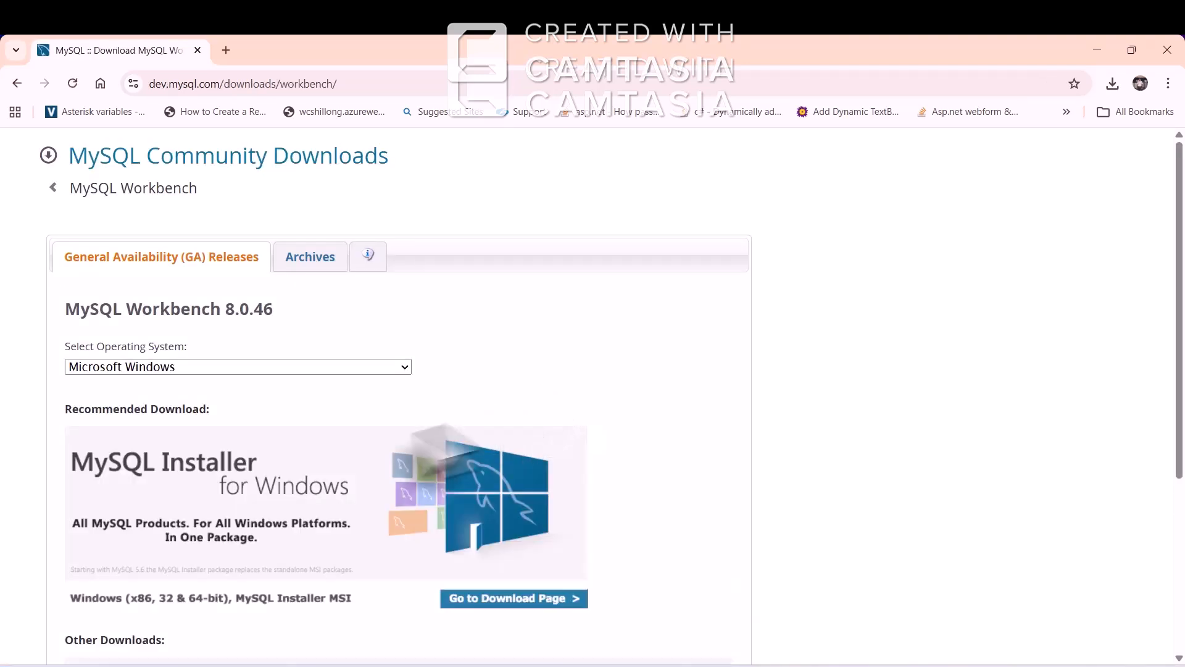
# Download the mysql-workbench-community-8.0.46-winx64.msi installer, skipping the Oracle account sign-in.
pyautogui.scroll(-3, 242, 370)
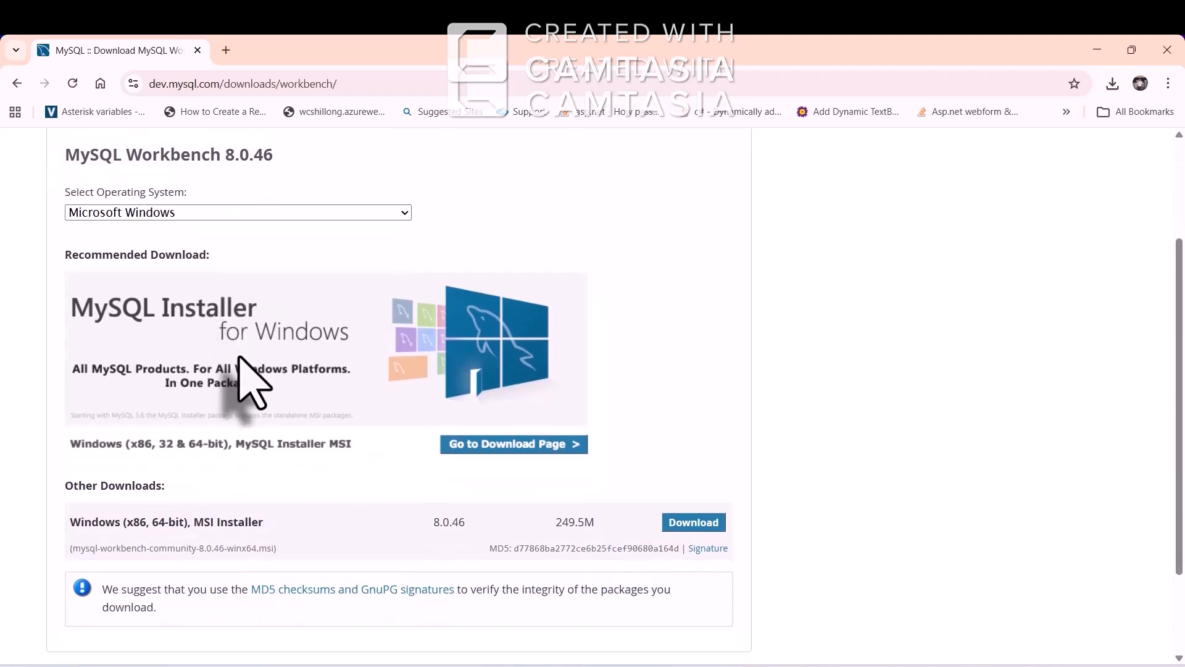
pyautogui.scroll(-2, 239, 357)
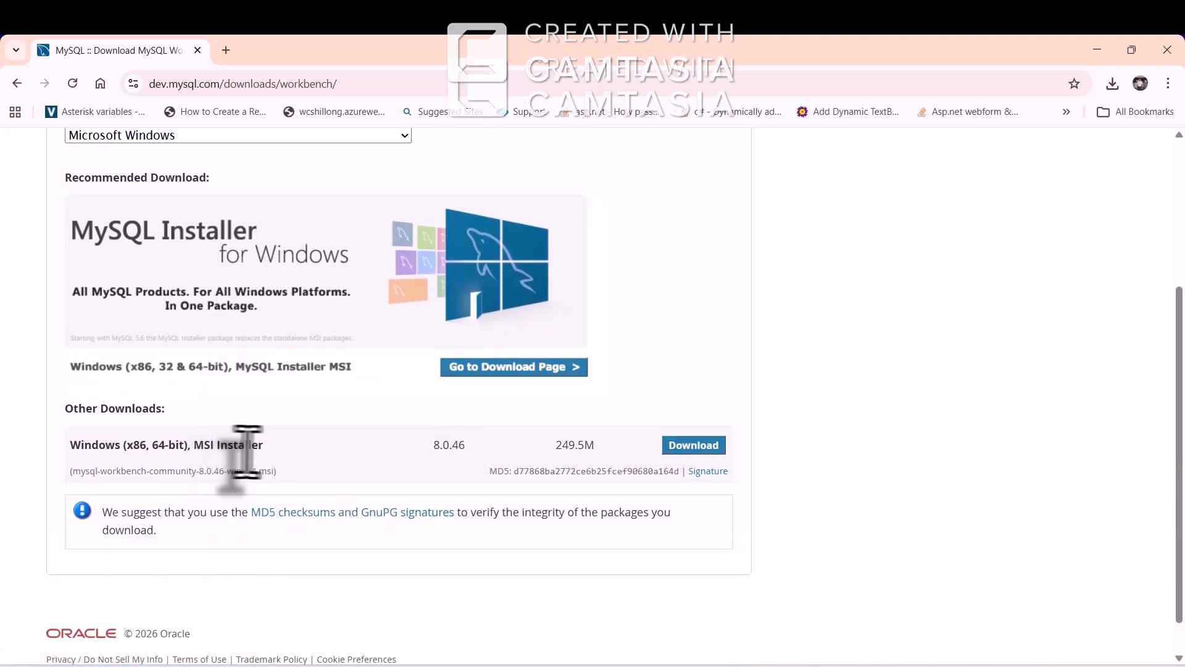
pyautogui.click(693, 449)
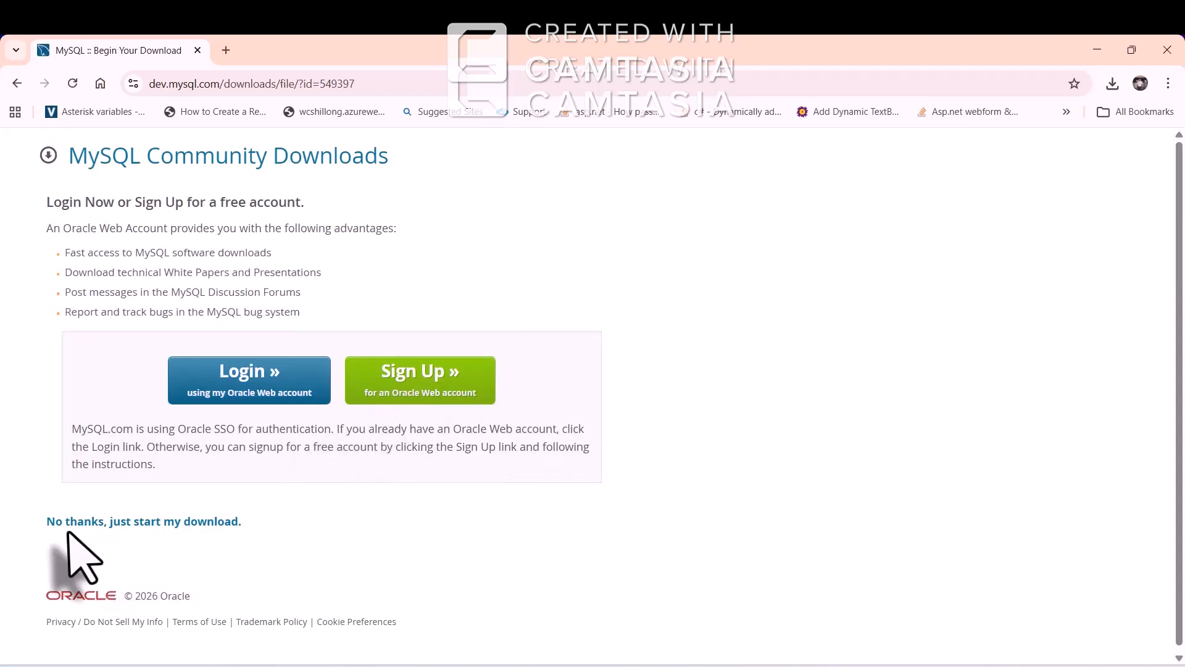
pyautogui.click(119, 526)
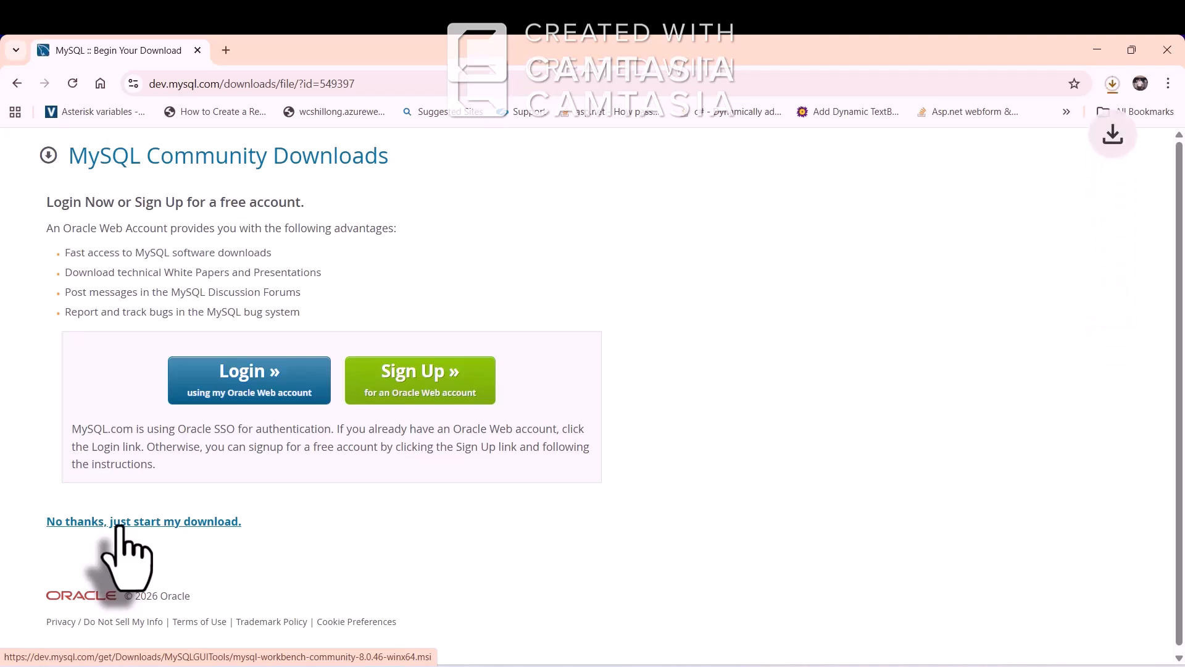
# Run the finished mysql-workbench .msi from Chrome's recent downloads to open its Setup Wizard.
pyautogui.click(1114, 85)
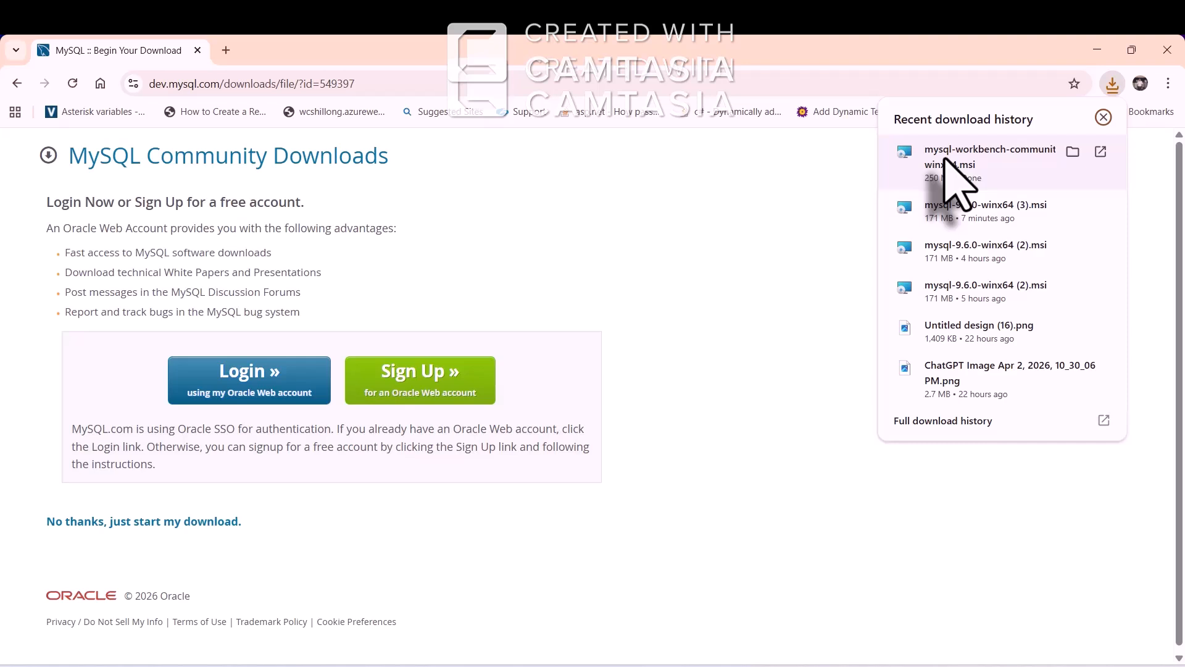
pyautogui.click(945, 162)
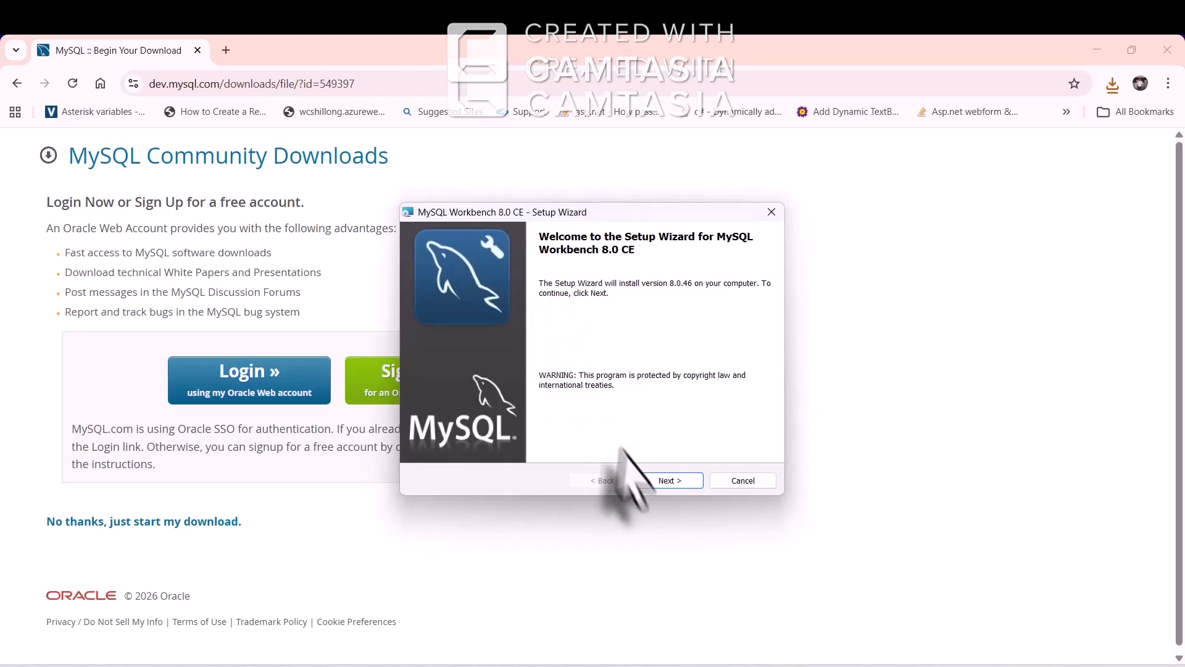
# Install Workbench 8.0 CE with the Complete setup type in the default folder, then launch it.
pyautogui.click(666, 479)
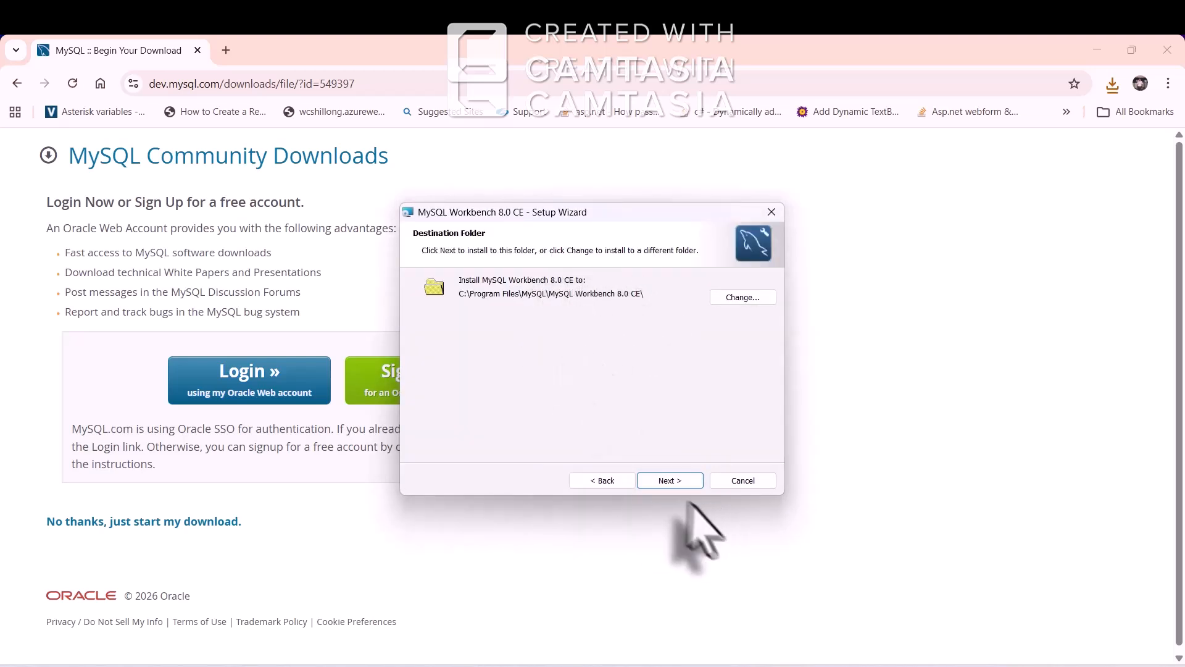
pyautogui.click(671, 480)
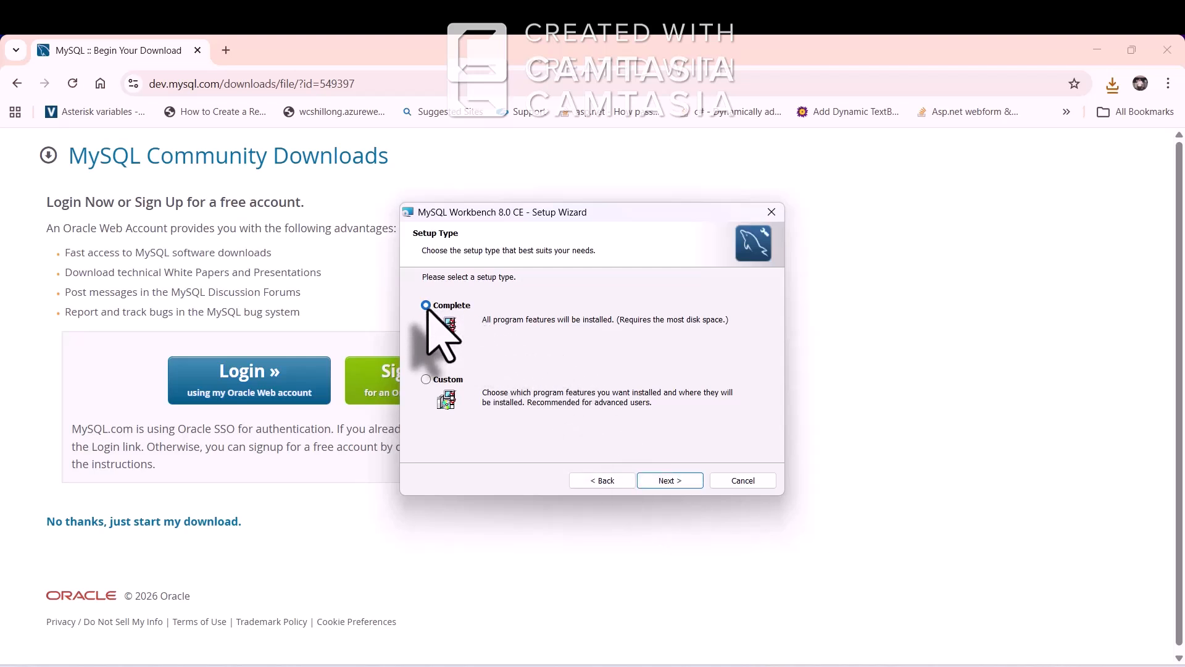
pyautogui.click(659, 485)
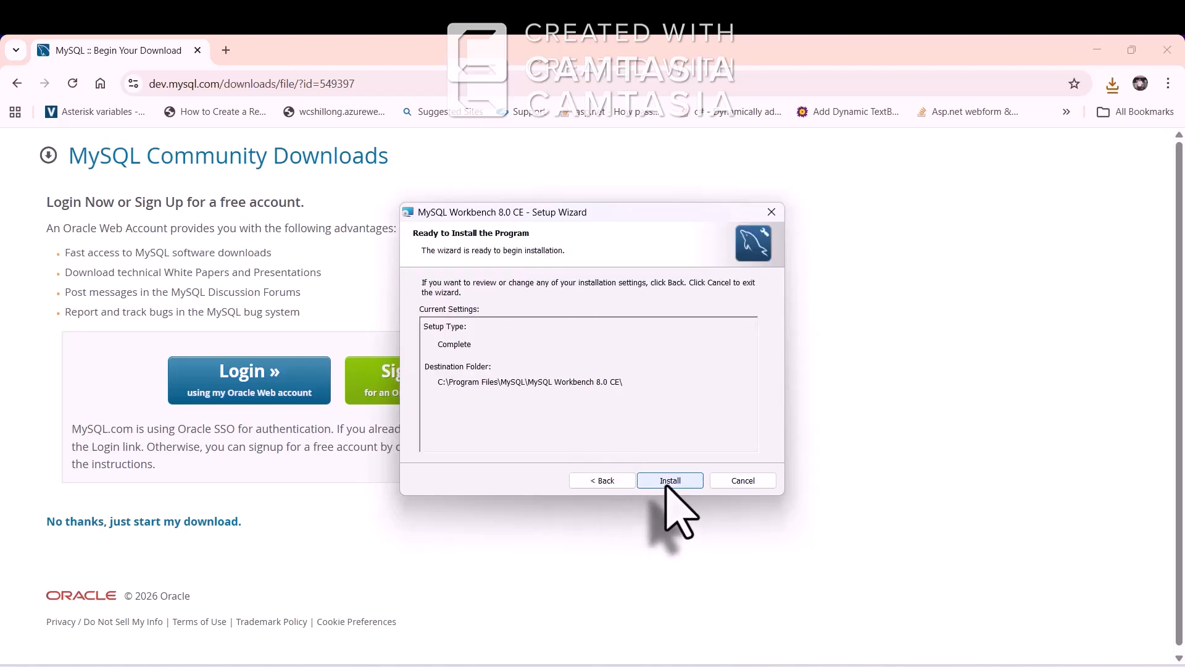
pyautogui.click(669, 481)
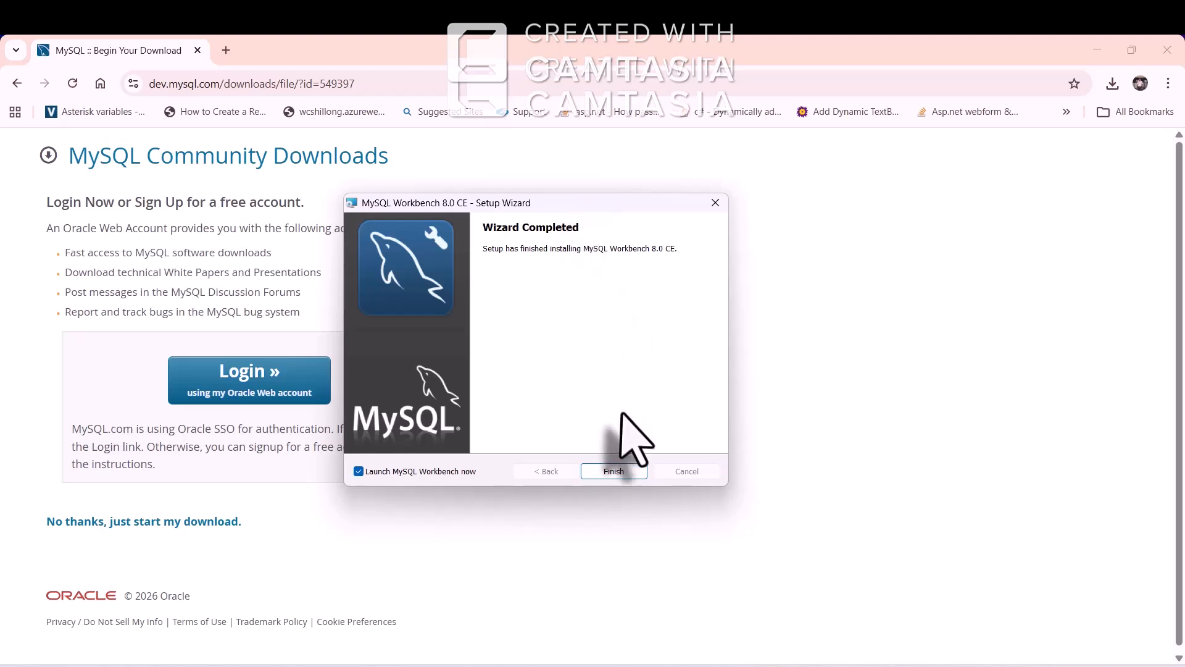
pyautogui.click(612, 474)
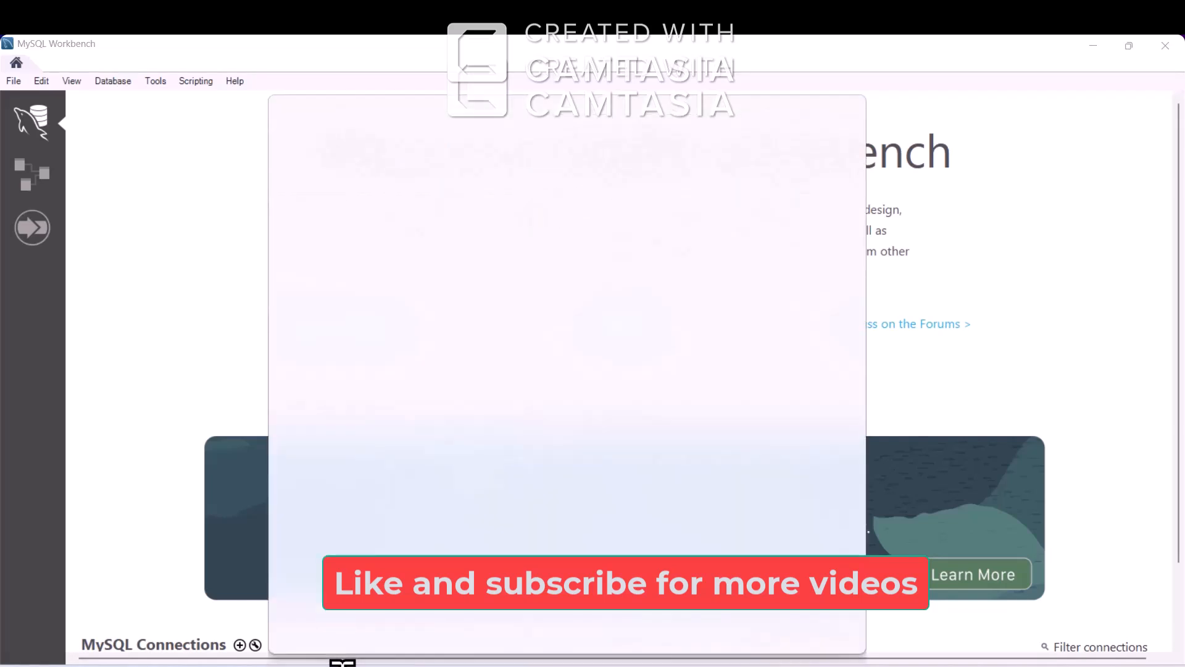
pyautogui.write('my')
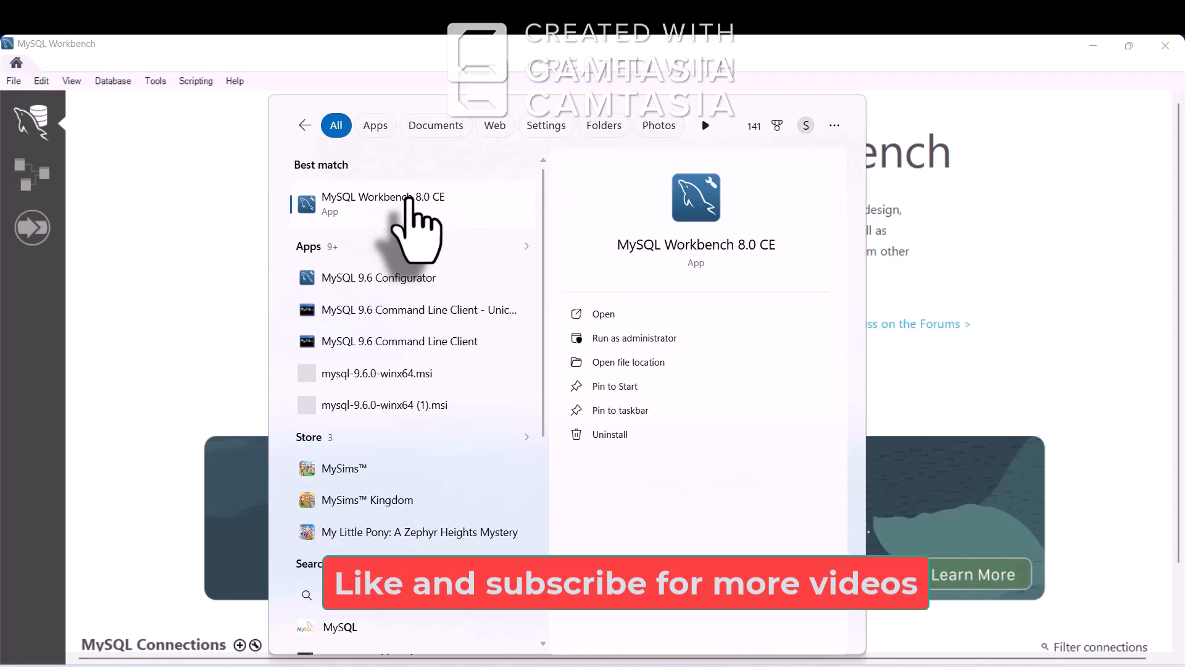
pyautogui.click(186, 233)
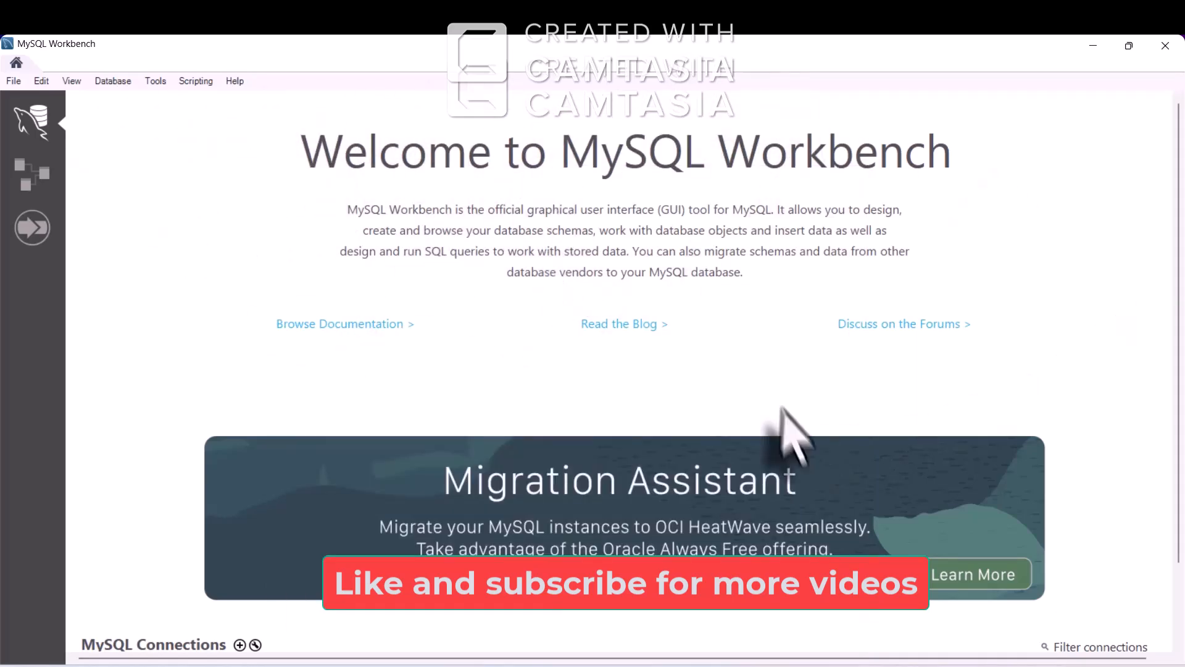
pyautogui.scroll(-3, 587, 494)
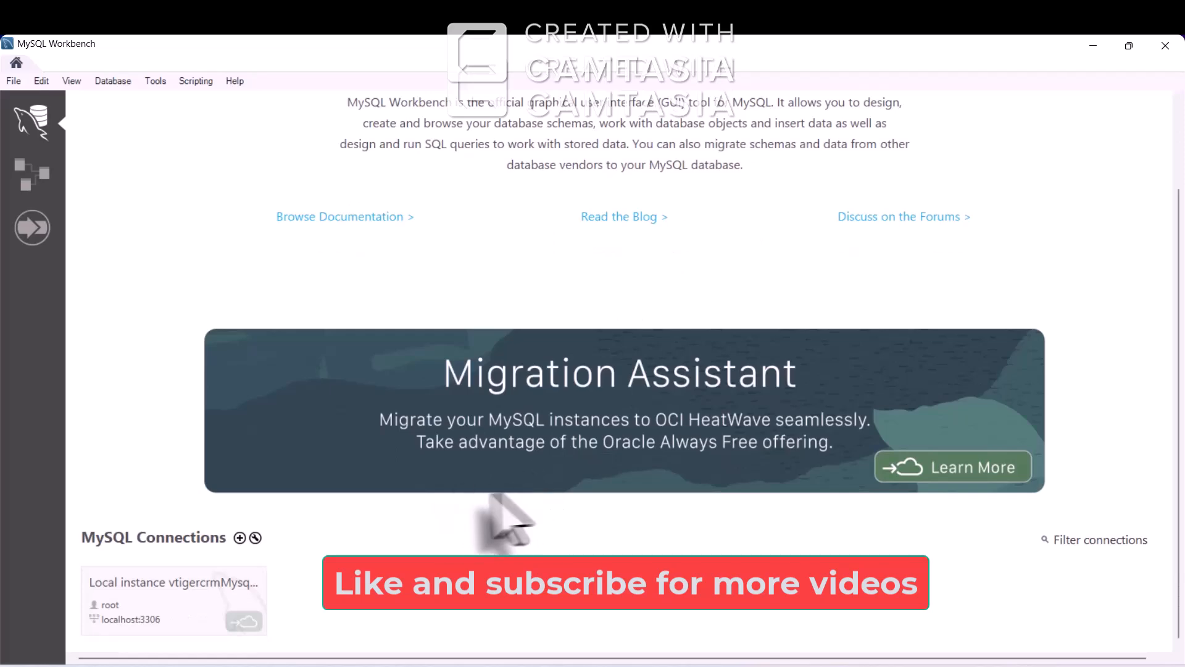
pyautogui.scroll(3, 493, 512)
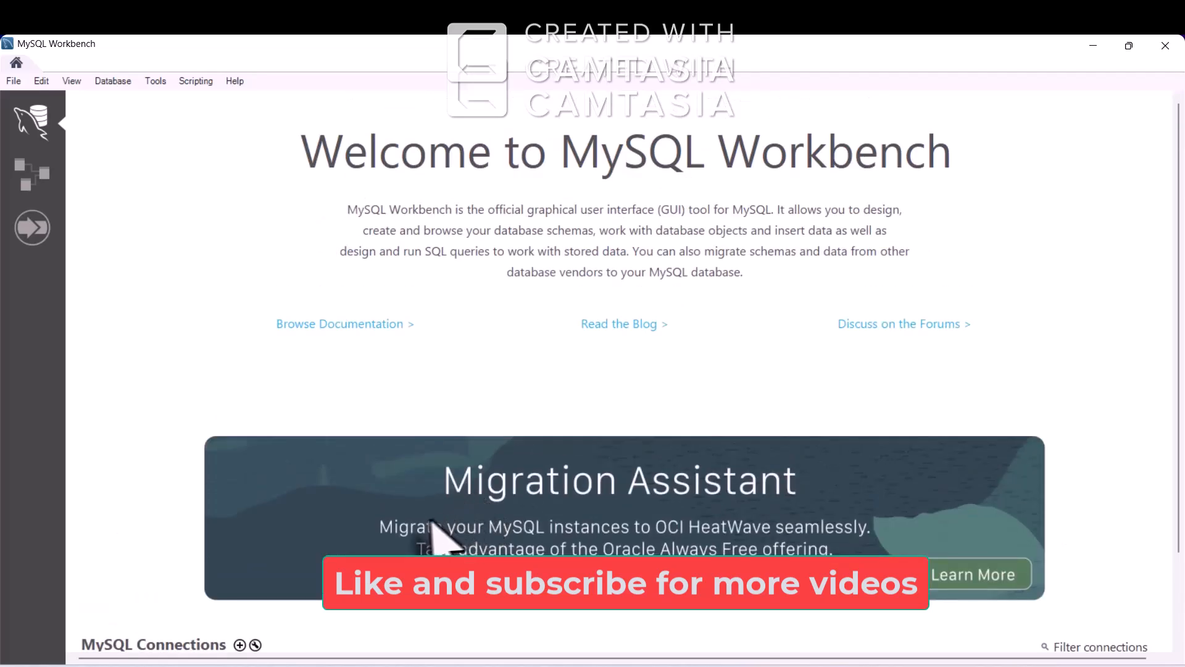
pyautogui.scroll(-1, 407, 550)
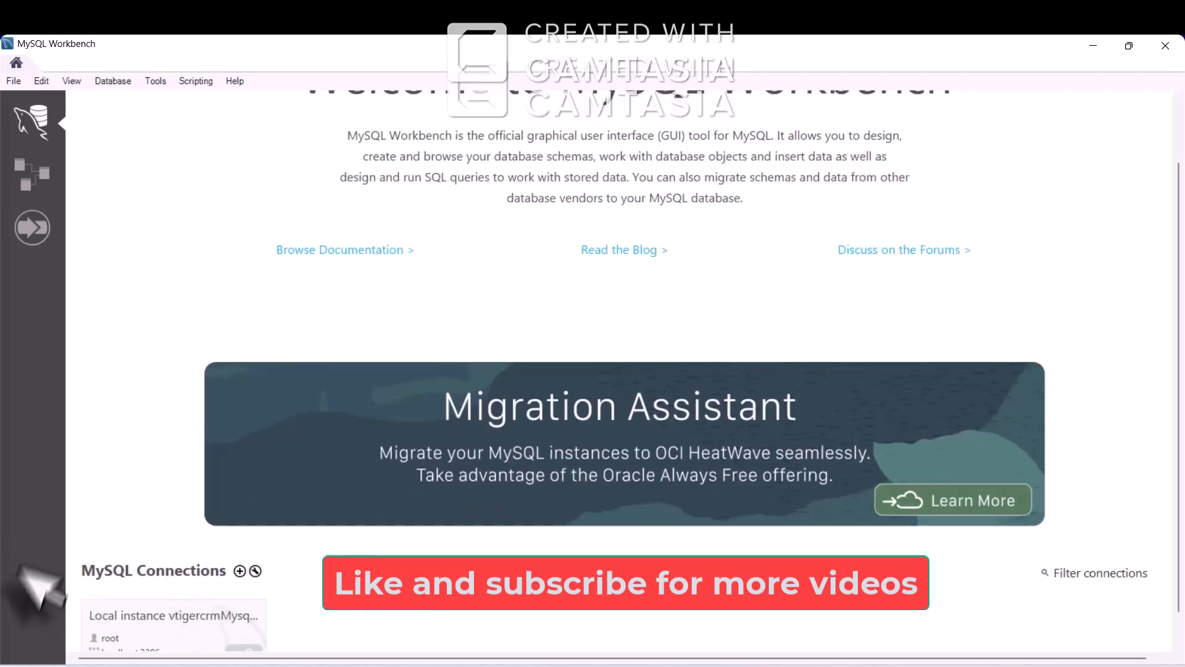
pyautogui.scroll(1, 127, 542)
pyautogui.scroll(-2, 132, 617)
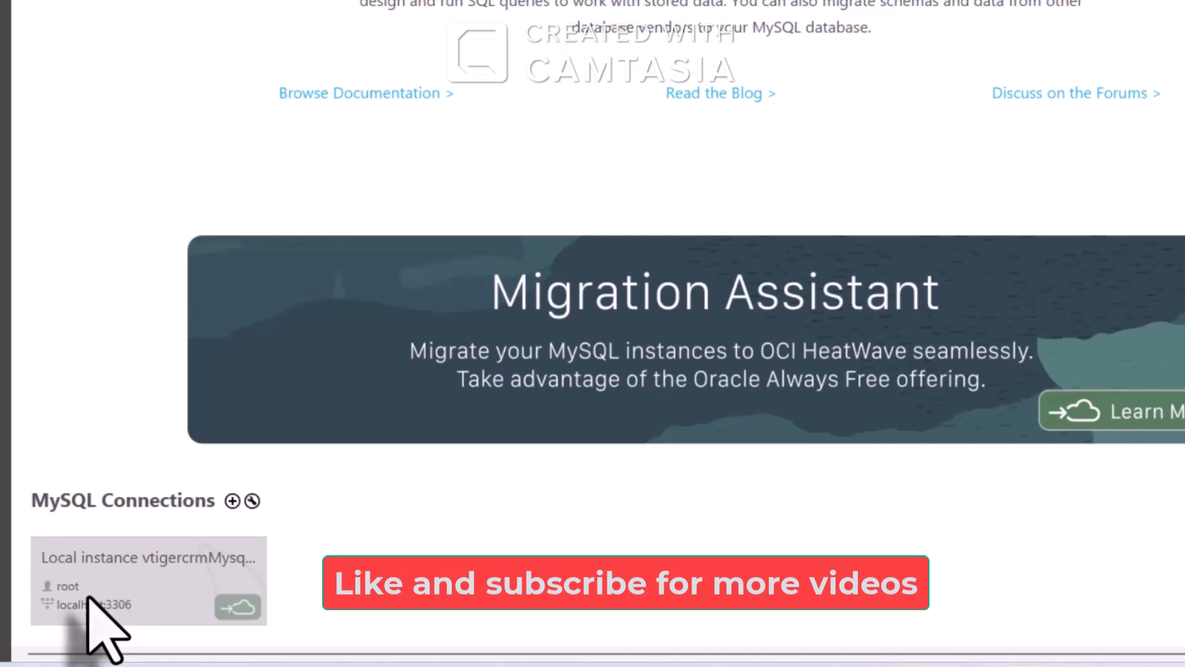
# Connect to the Local instance as root with its password, accepting the server version warning.
pyautogui.click(152, 590)
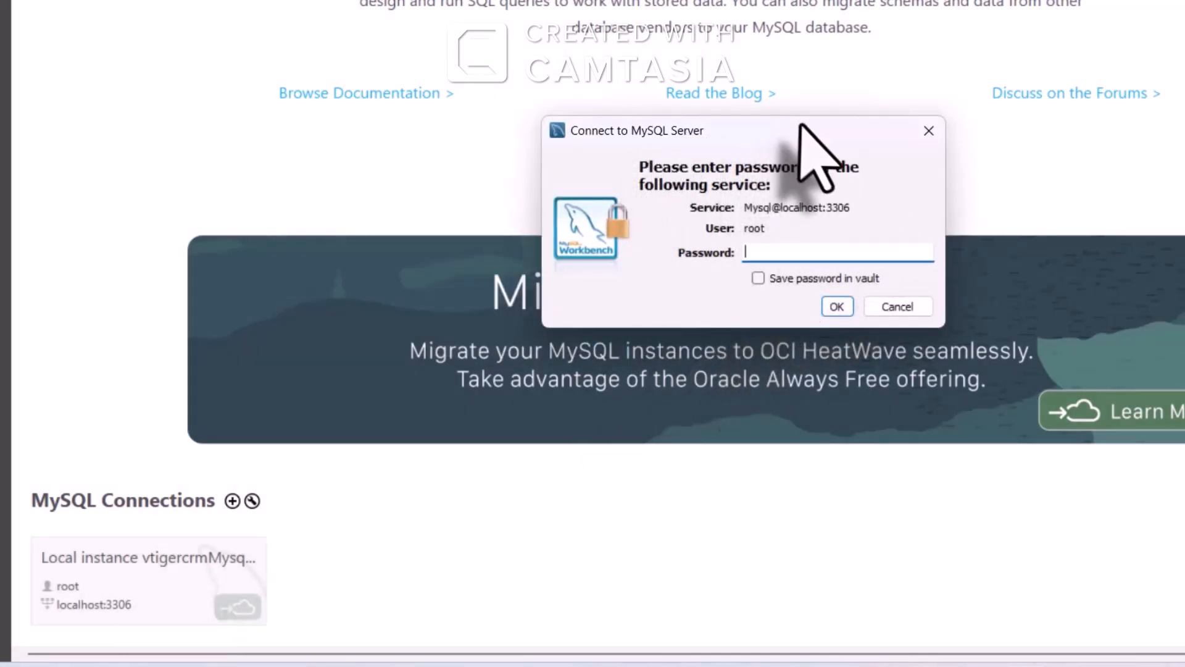
pyautogui.moveTo(803, 126); pyautogui.dragTo(653, 124)
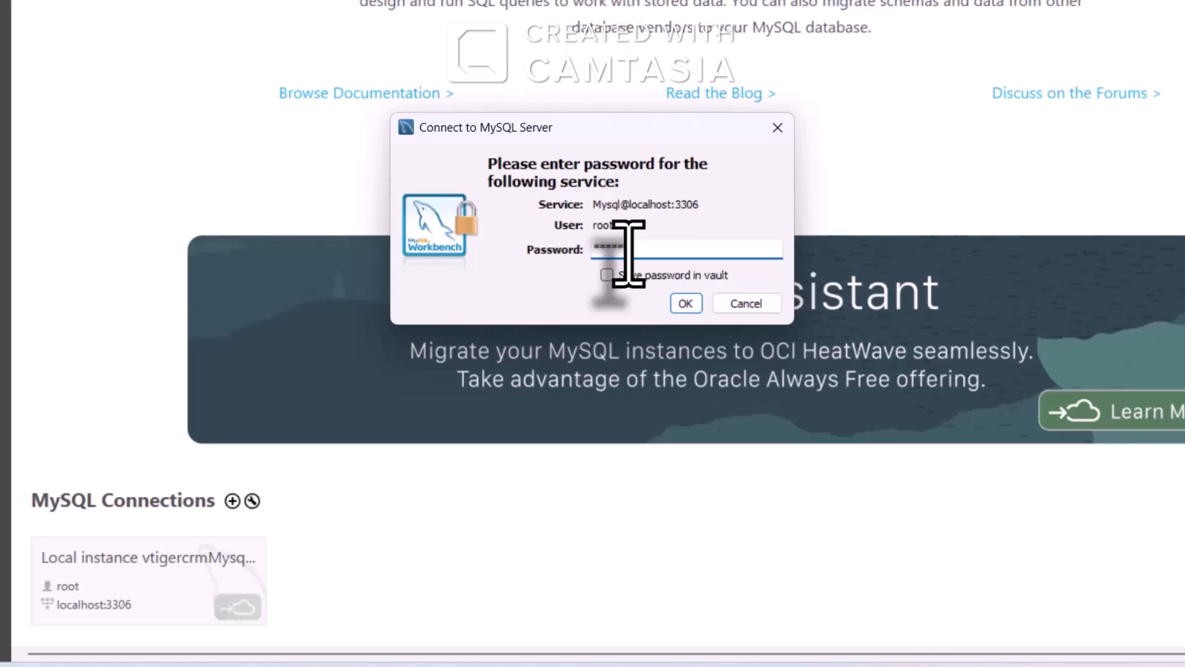
pyautogui.click(686, 303)
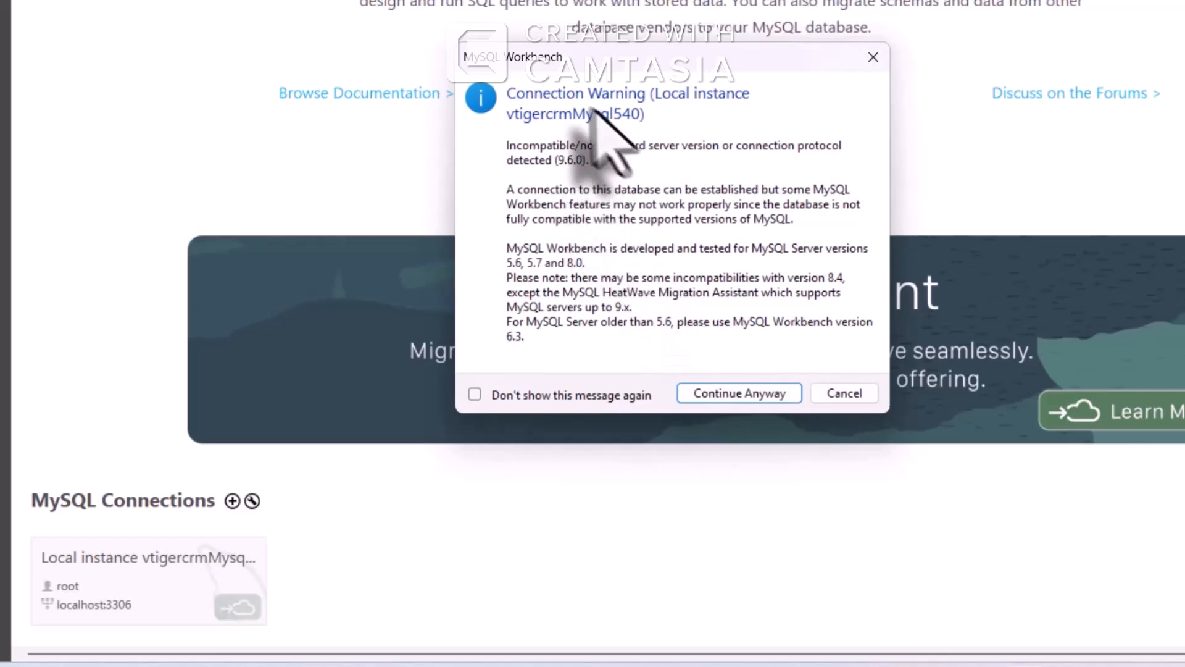
pyautogui.click(720, 398)
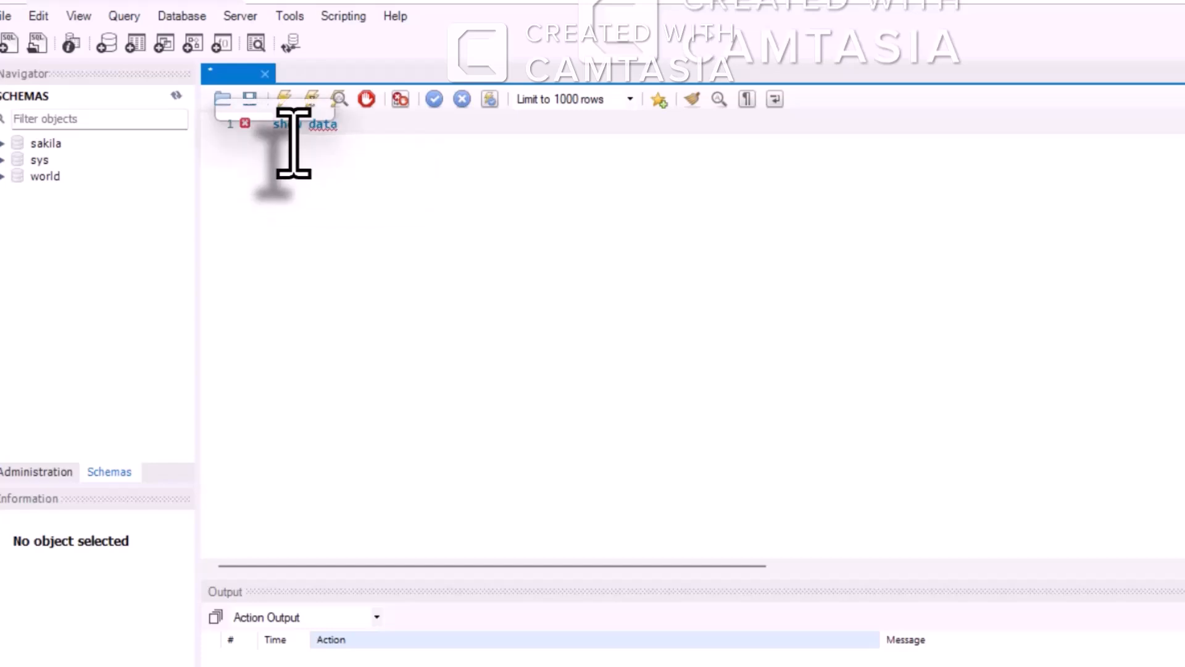
# Execute 'show databases;' and review the six returned schemas, from information_schema to world.
pyautogui.write('bases;')
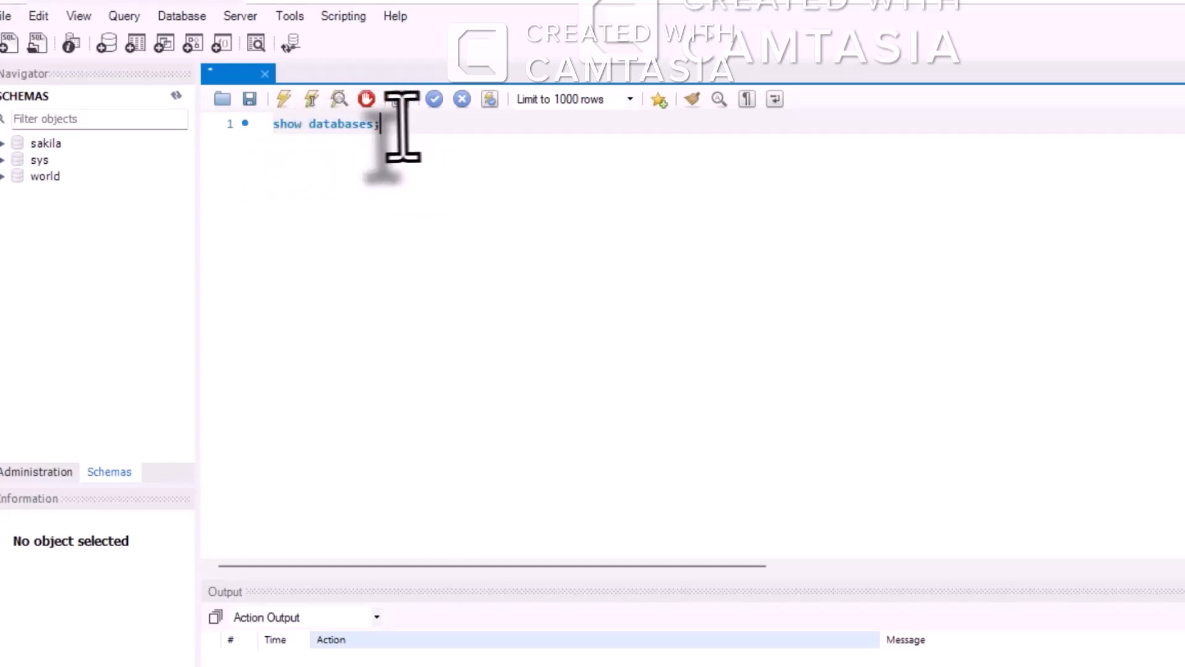
pyautogui.moveTo(403, 126); pyautogui.dragTo(249, 129)
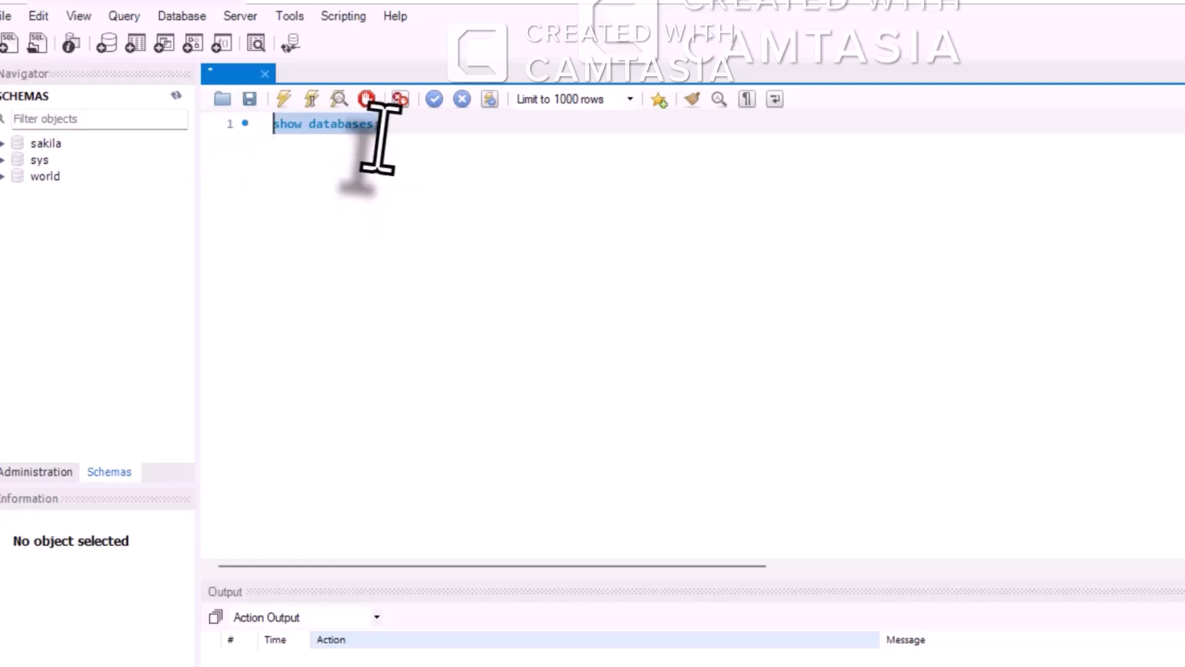
pyautogui.click(286, 99)
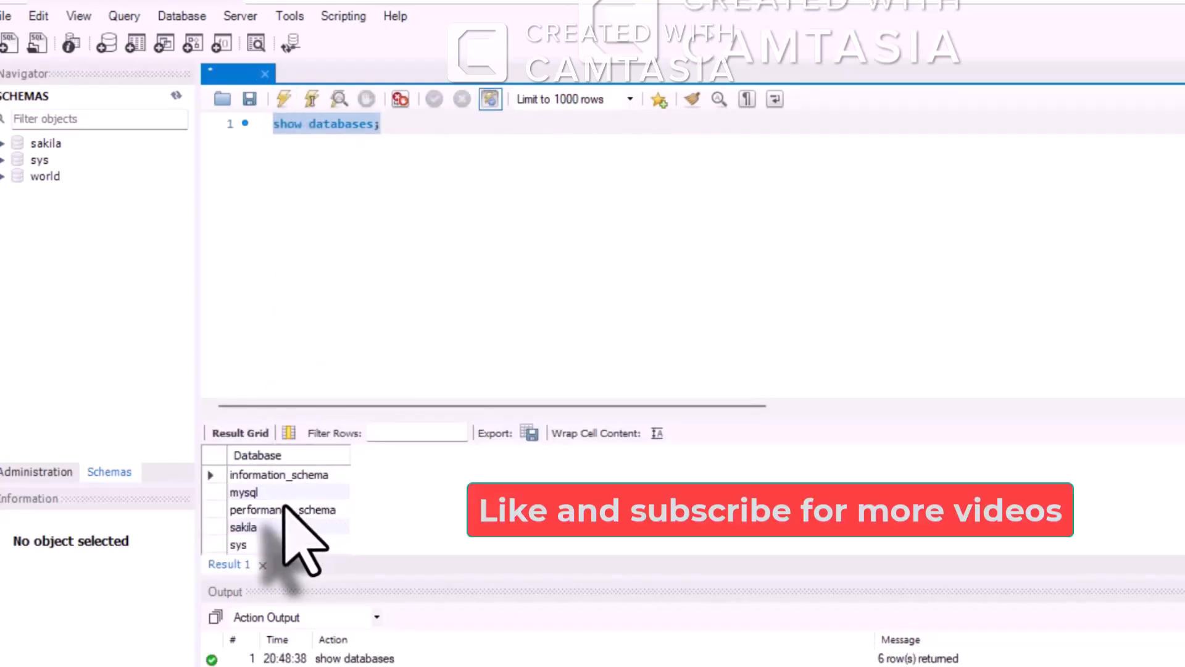
pyautogui.scroll(-1, 285, 505)
pyautogui.scroll(1, 285, 505)
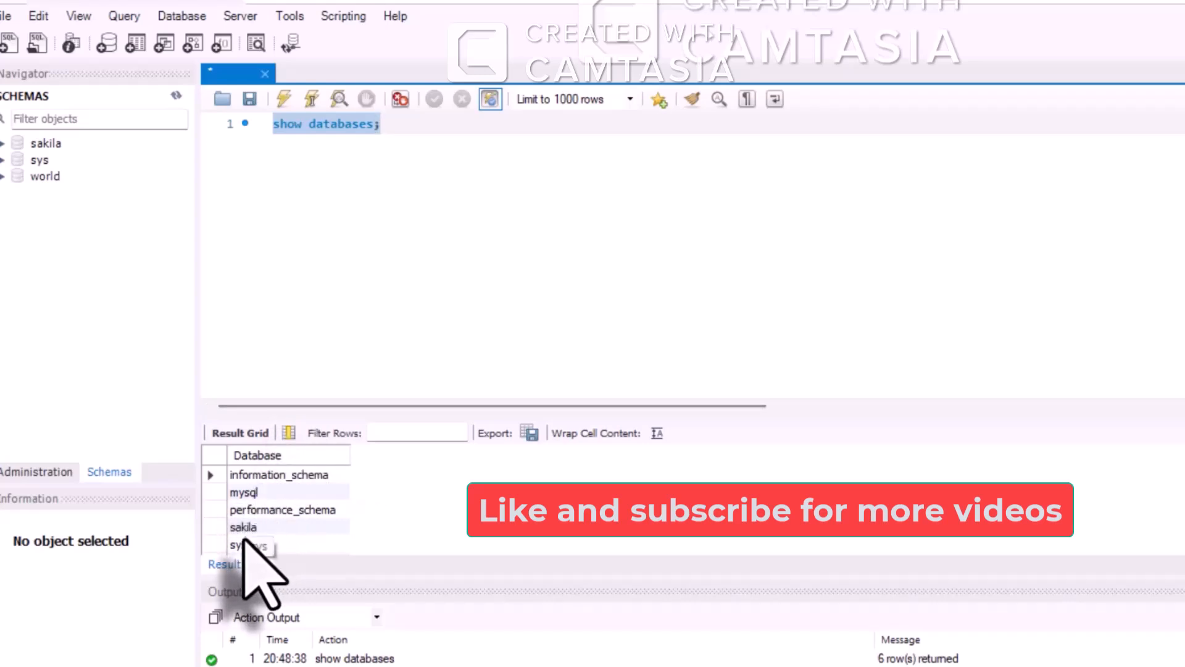
pyautogui.scroll(-1, 245, 540)
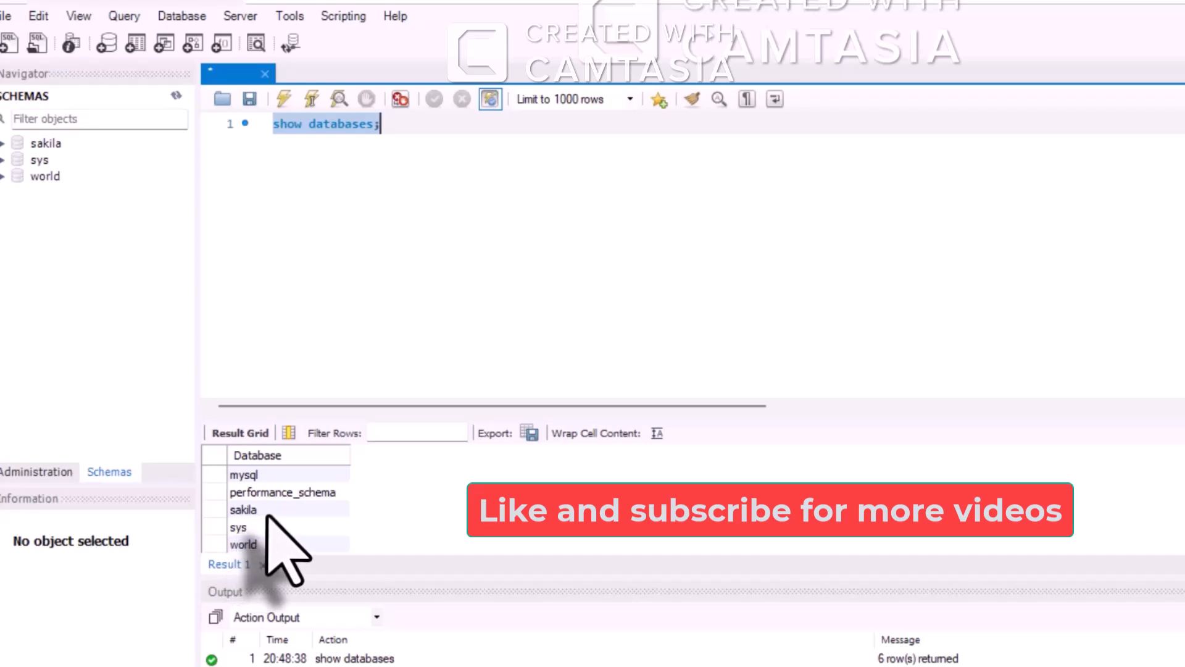
pyautogui.scroll(1, 267, 515)
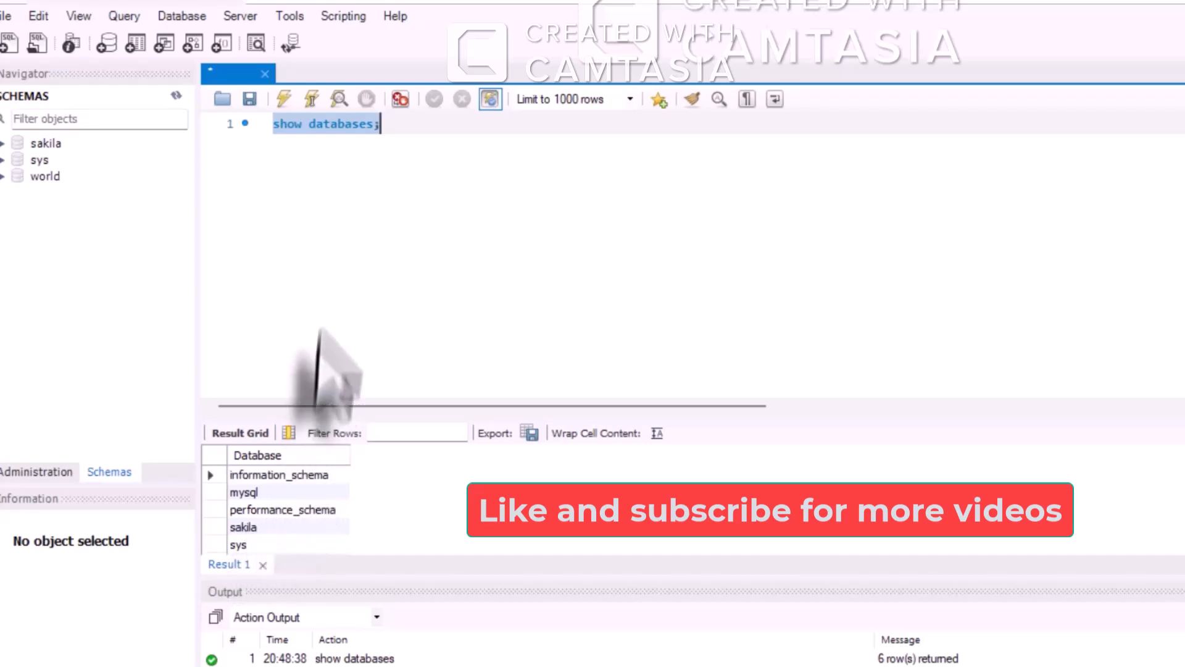